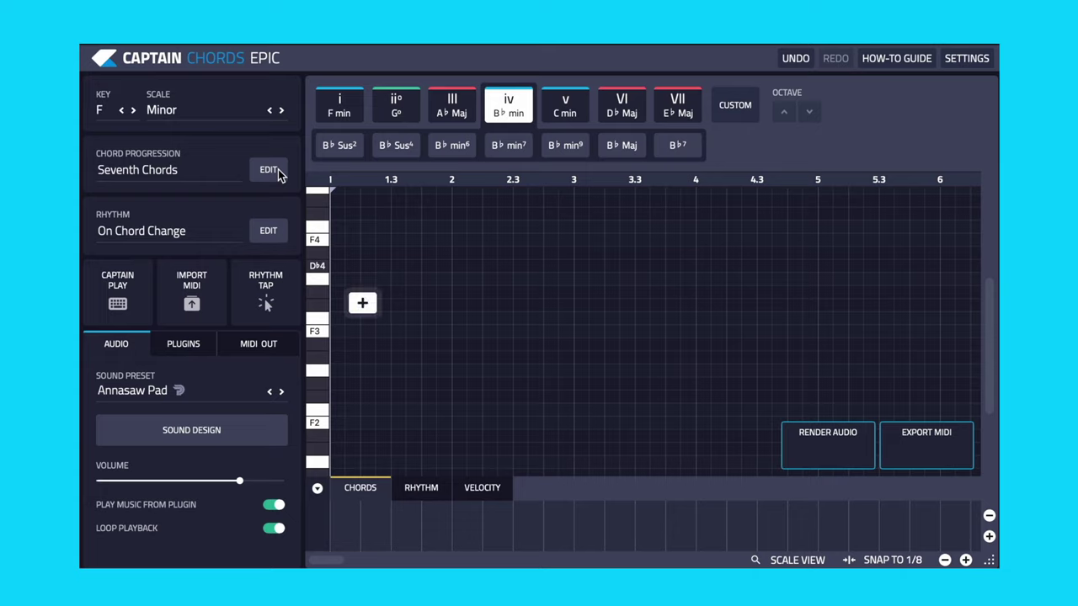
# Step: Try F min, A♭ Maj and B♭ min chords in bars 1–2, then delete all chord notes
pyautogui.click(361, 308)
pyautogui.click(496, 305)
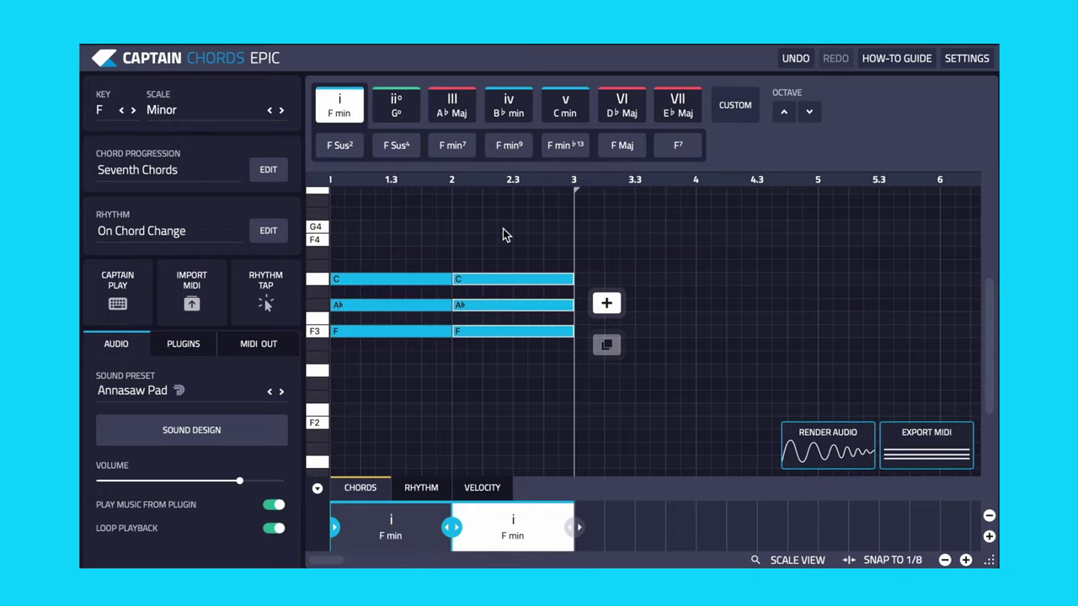
pyautogui.click(452, 105)
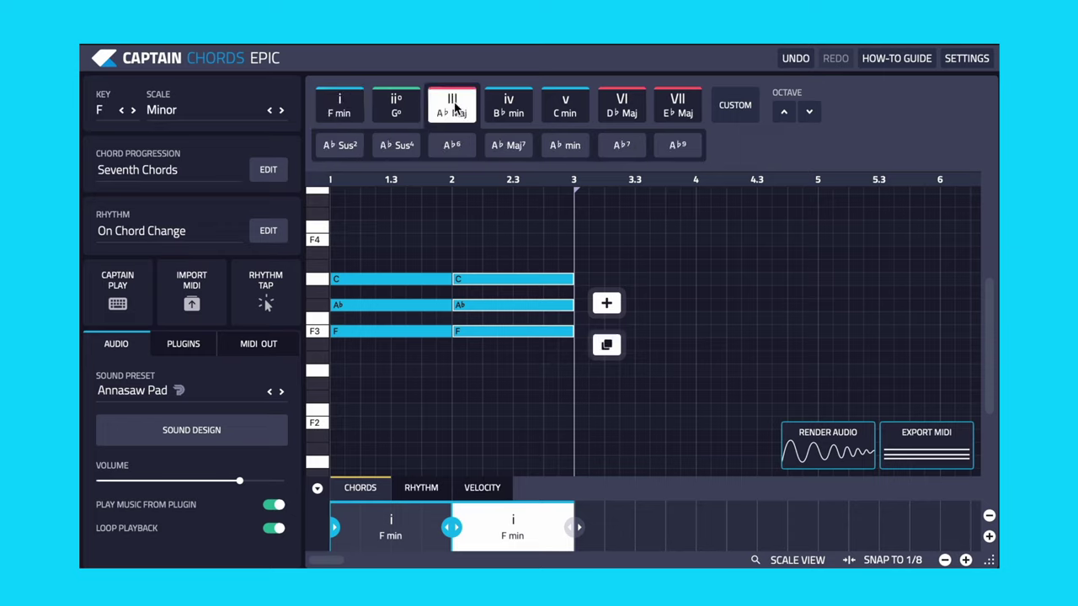
pyautogui.click(414, 219)
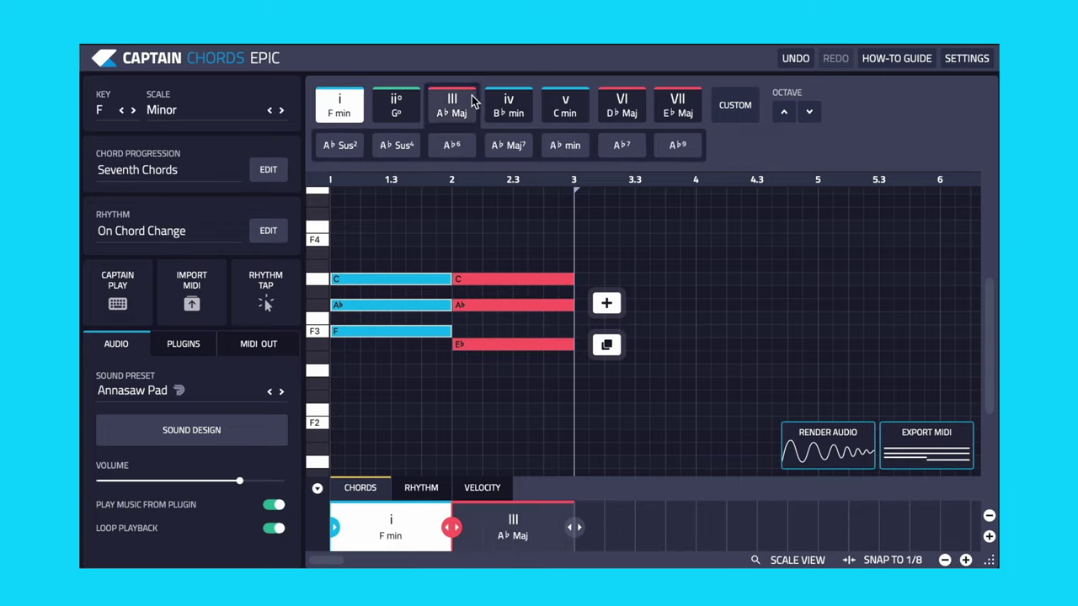
pyautogui.click(495, 101)
pyautogui.moveTo(645, 221); pyautogui.dragTo(399, 388)
pyautogui.press('Delete')
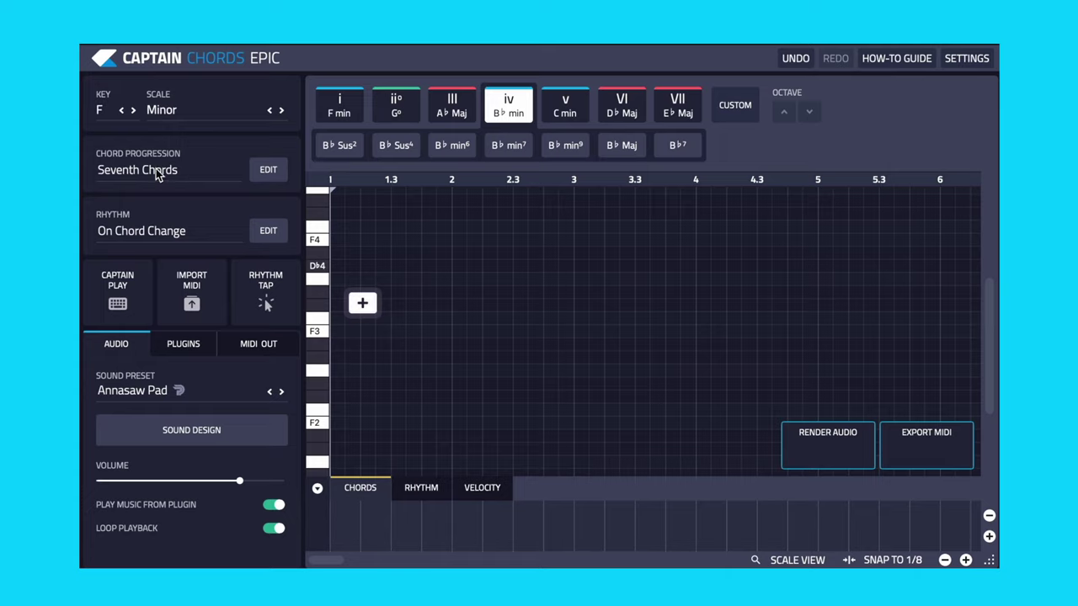
# Step: Load the House bank's Seventh Chords progression, regenerate it, and stop playback
pyautogui.click(266, 172)
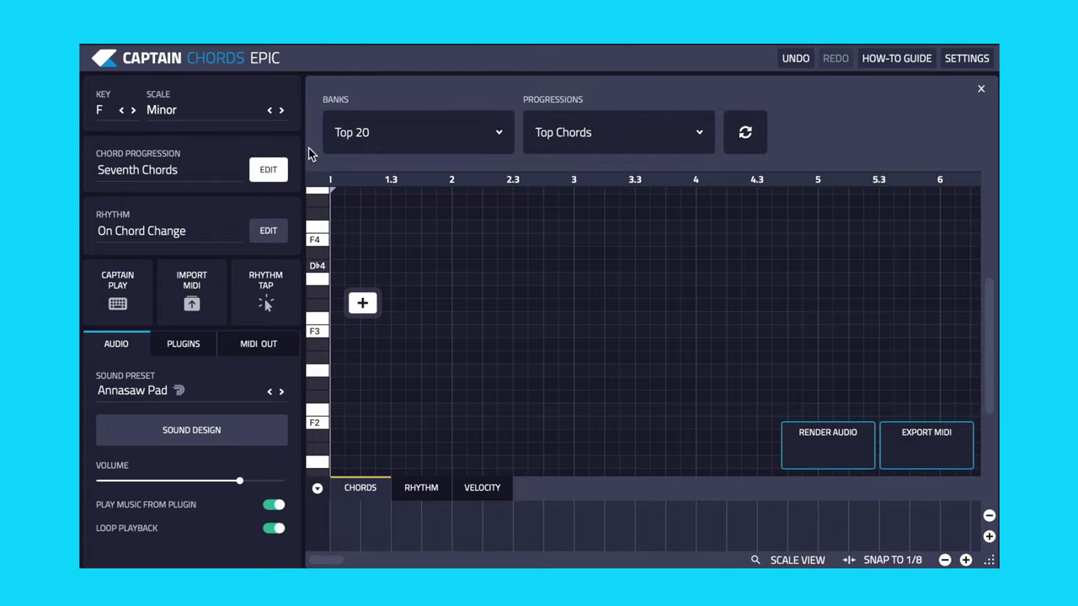
pyautogui.click(377, 138)
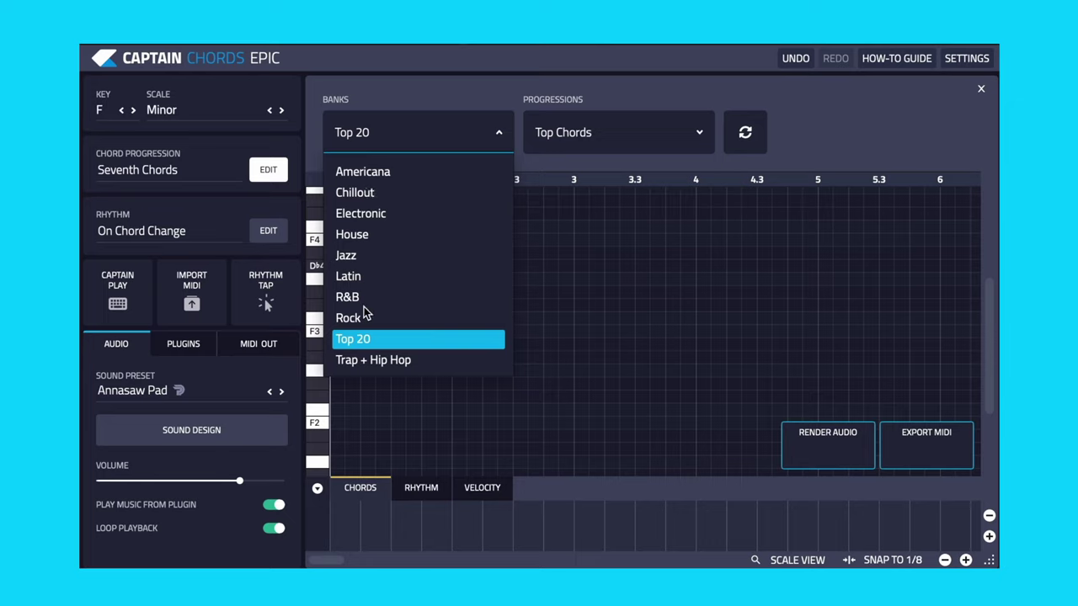
pyautogui.click(367, 235)
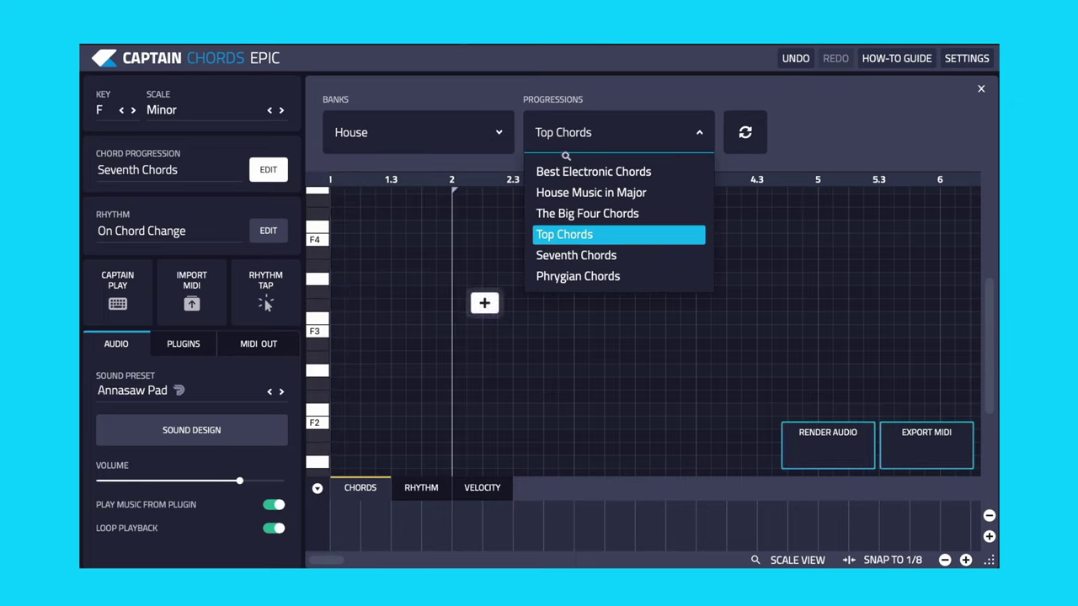
pyautogui.click(577, 255)
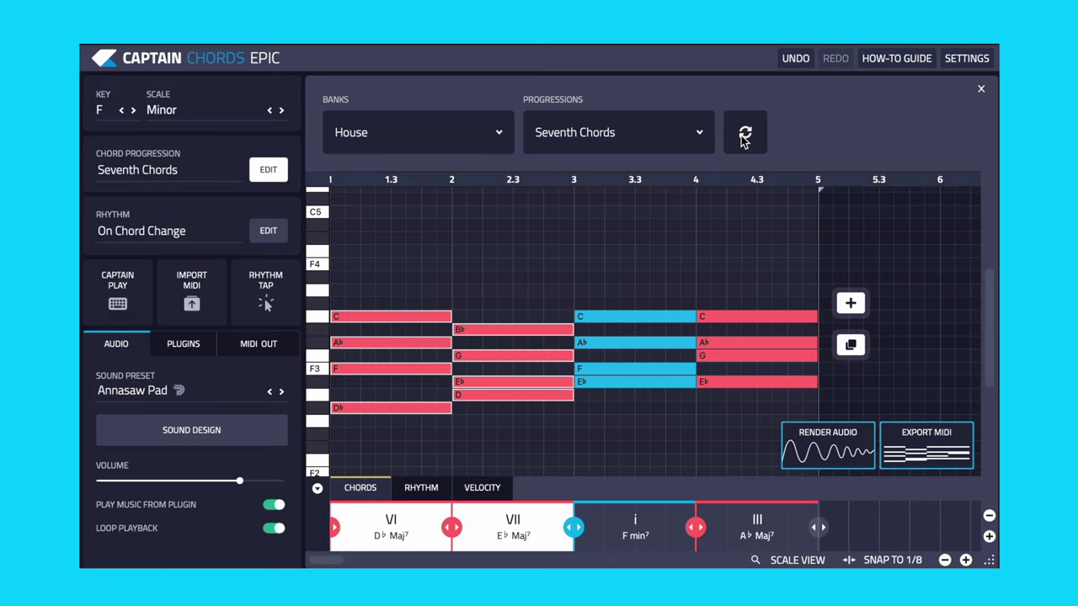
pyautogui.click(745, 135)
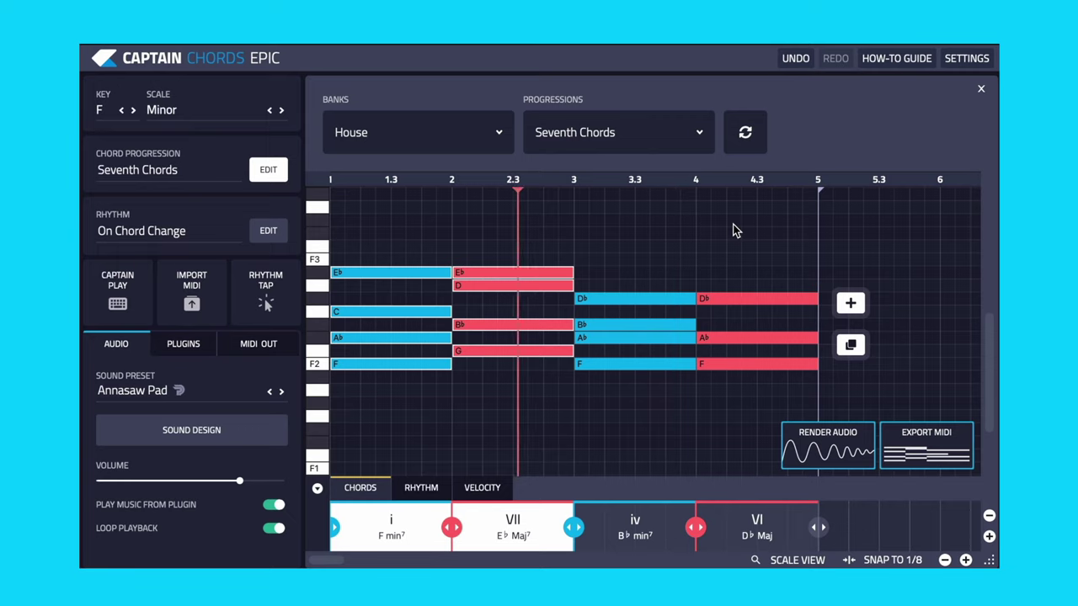
pyautogui.press('space')
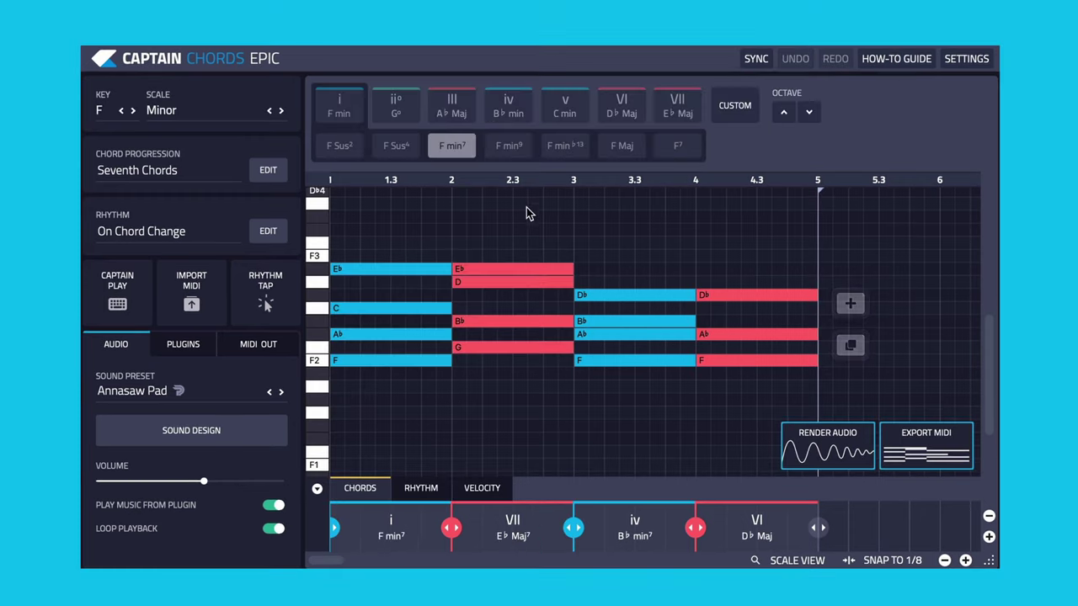
# Step: Try up and down inversions on the F min7, E♭ Maj7 and B♭ min7 chords in bars 1–3
pyautogui.click(392, 213)
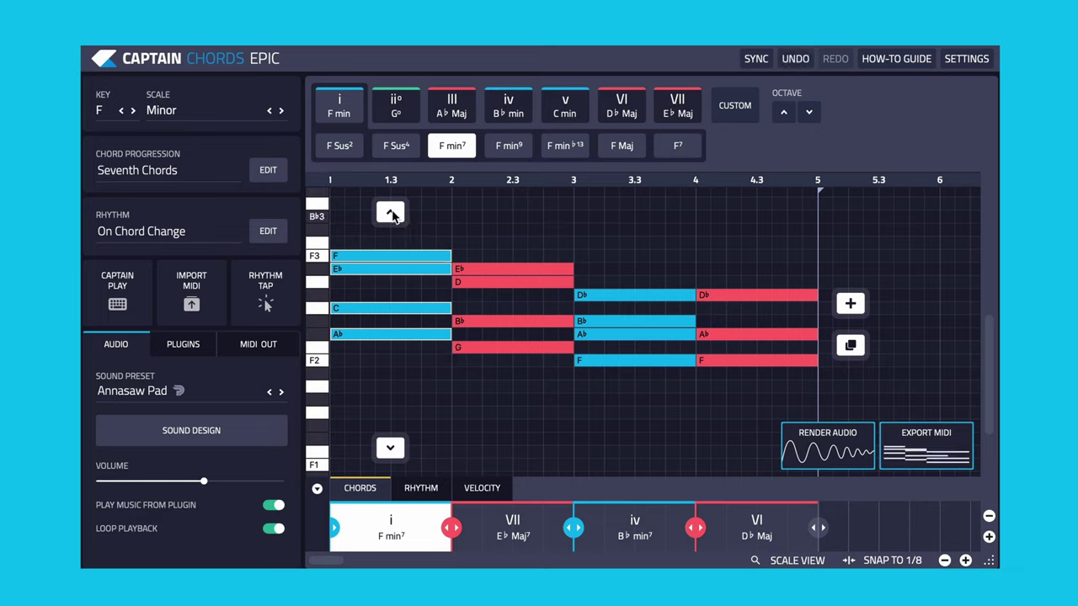
pyautogui.click(390, 450)
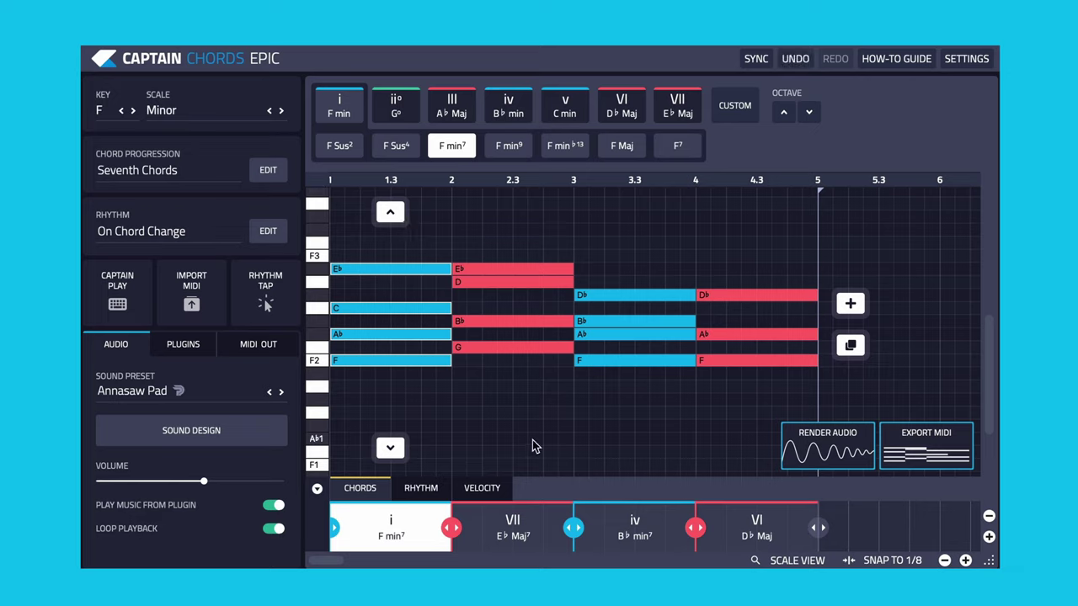
pyautogui.click(533, 440)
pyautogui.click(519, 444)
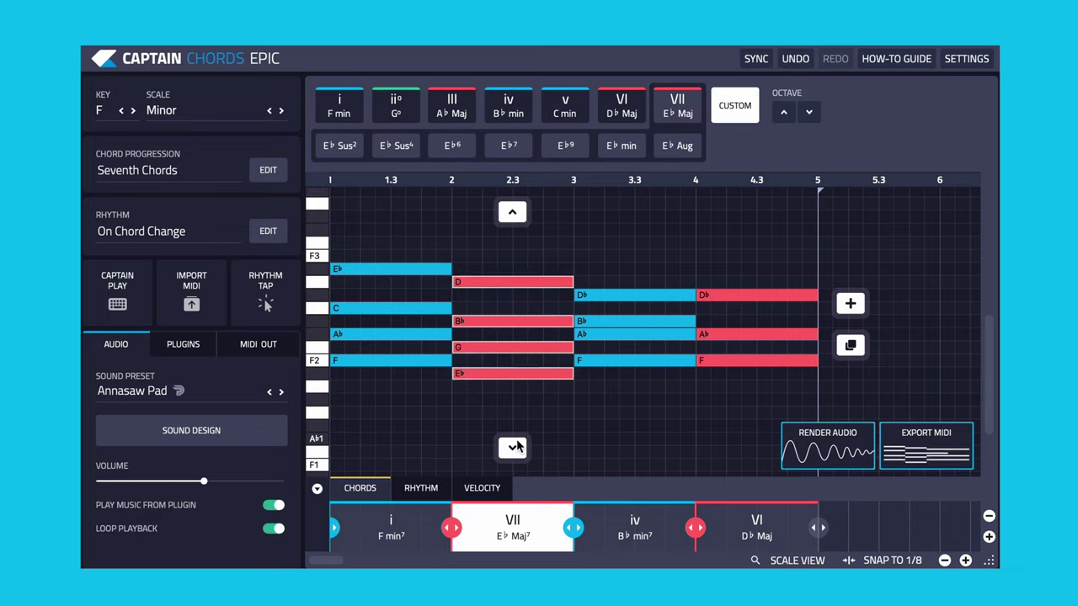
pyautogui.click(638, 270)
pyautogui.click(634, 214)
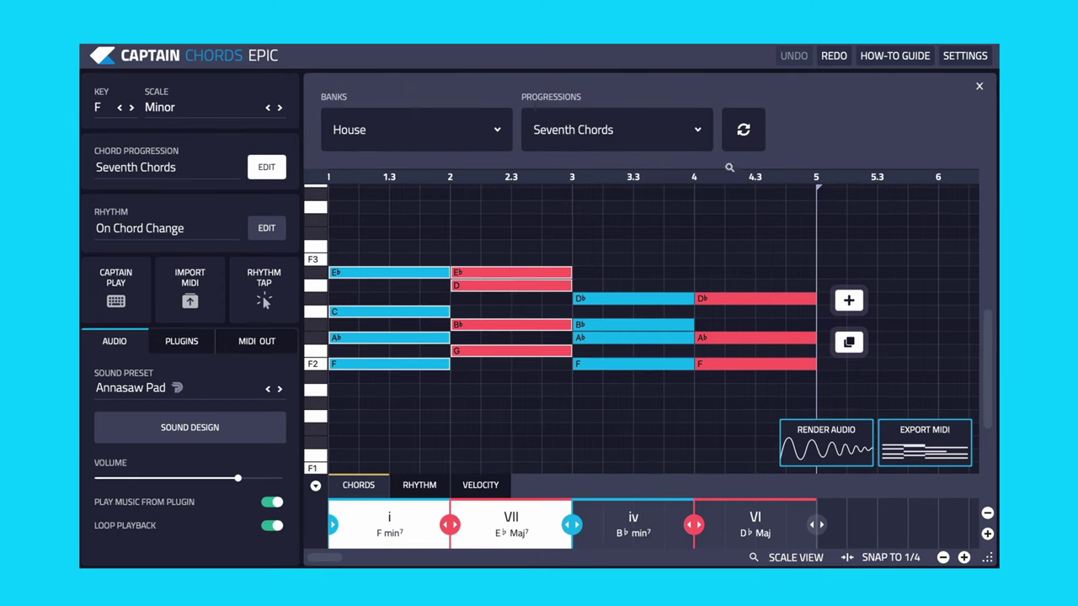
pyautogui.click(743, 133)
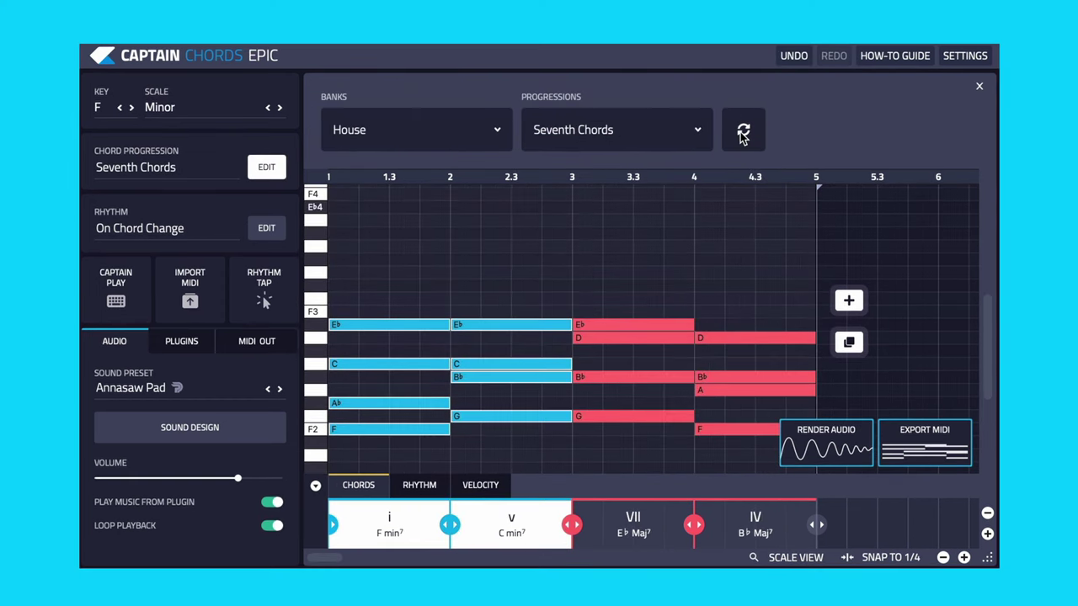
pyautogui.click(743, 133)
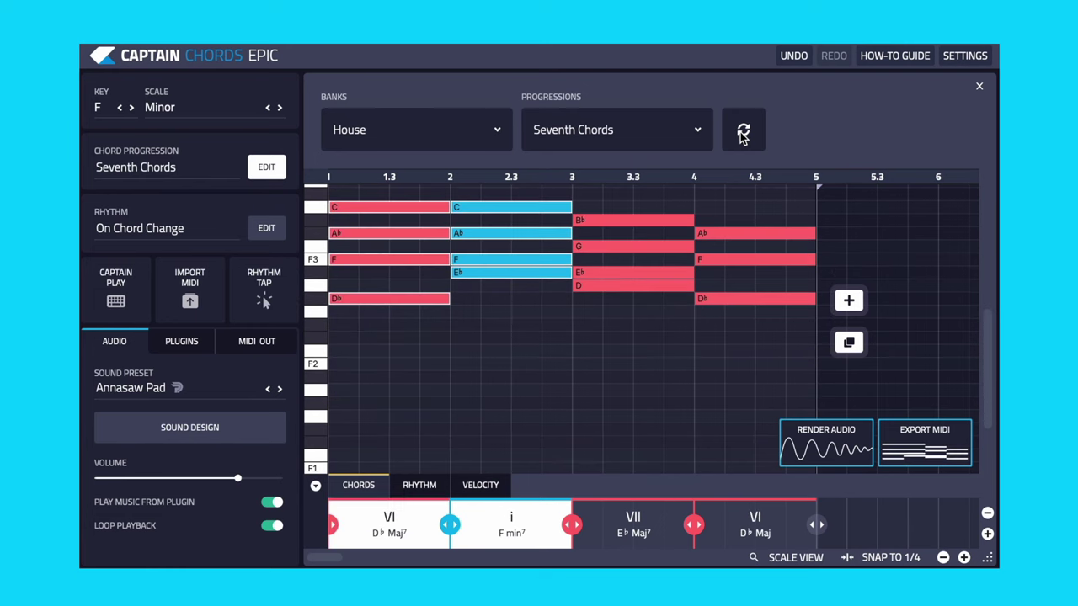
pyautogui.click(743, 134)
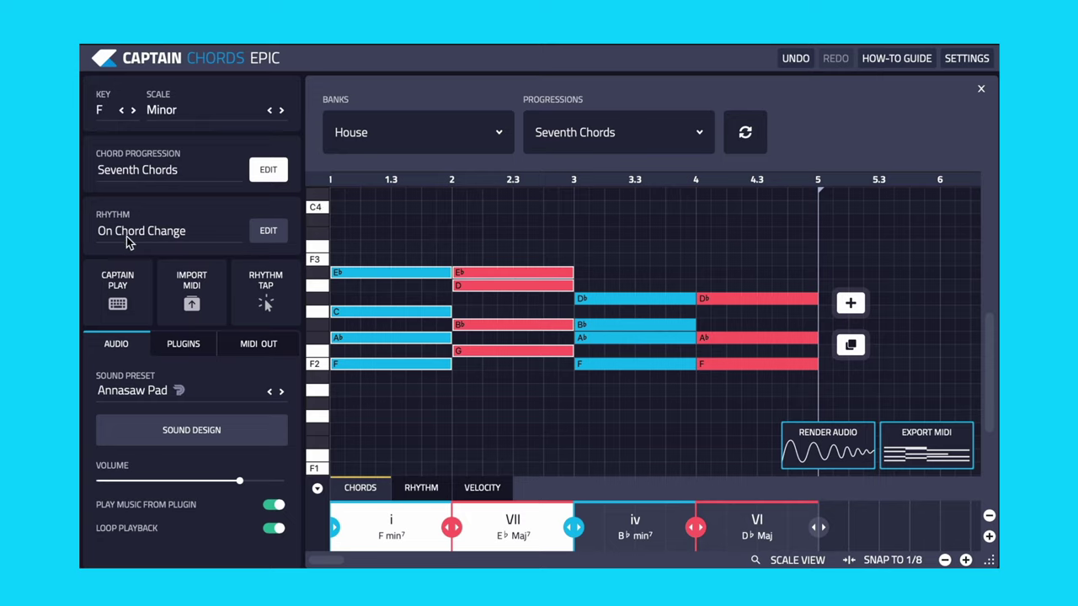
pyautogui.click(276, 236)
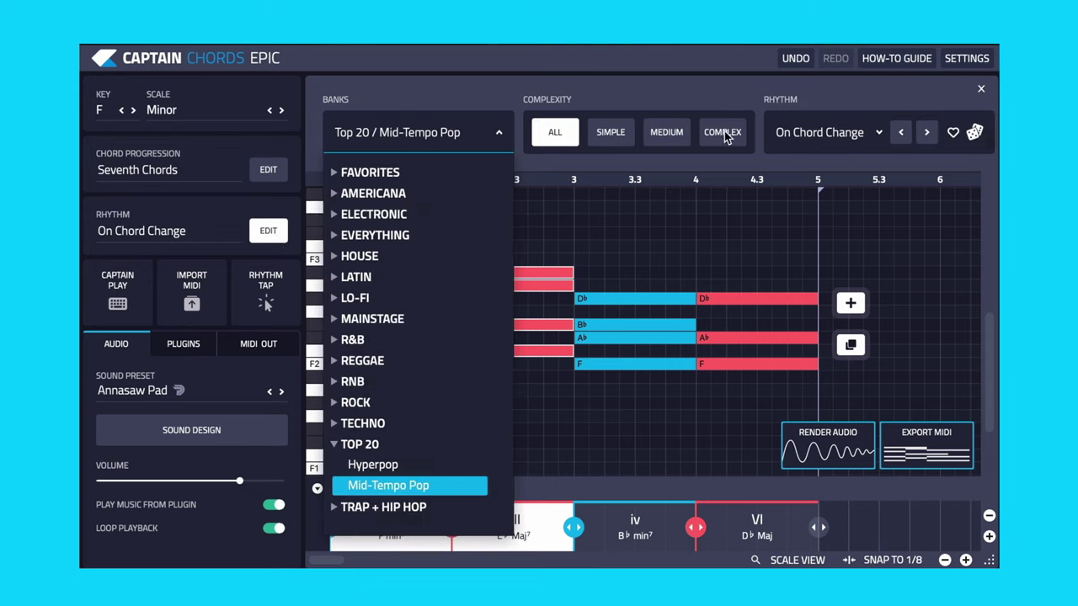
# Step: Switch to the Everything rhythm bank, roll random rhythms, and favourite Human 3
pyautogui.click(345, 237)
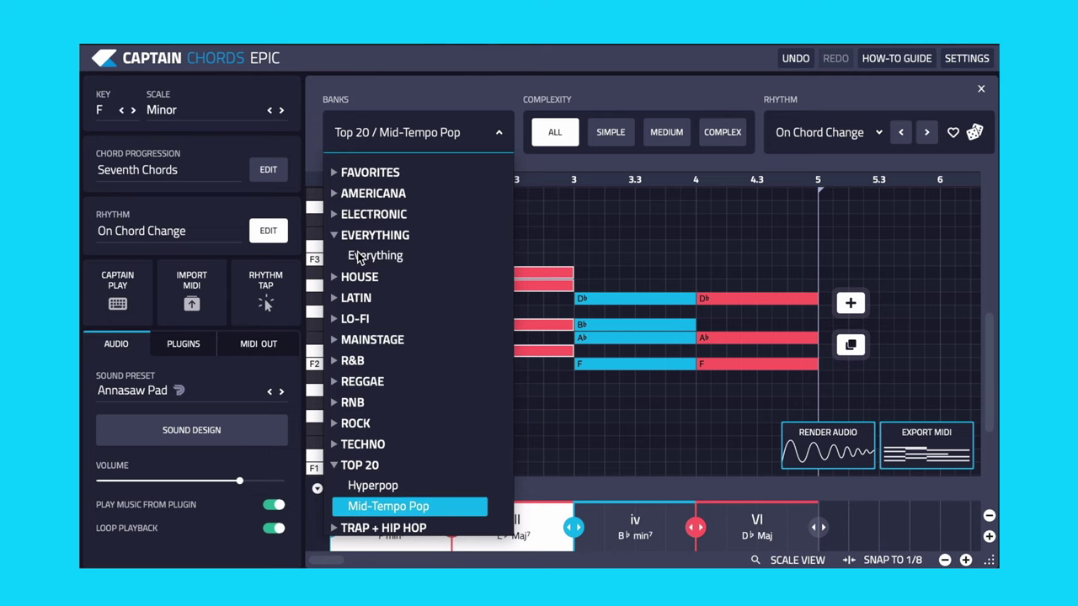
pyautogui.click(369, 252)
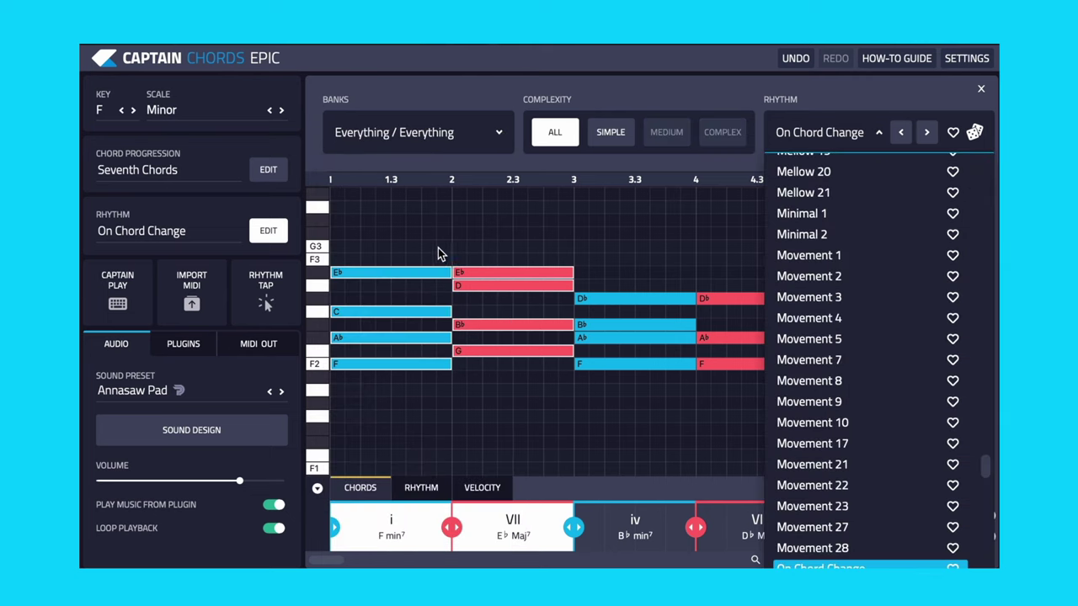
pyautogui.click(974, 133)
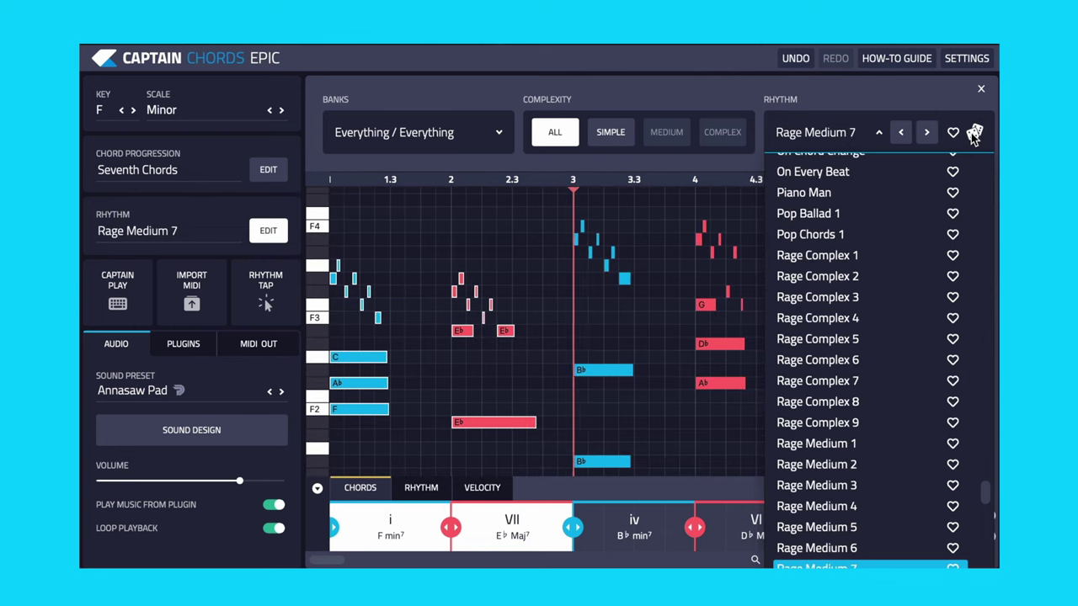
pyautogui.click(974, 132)
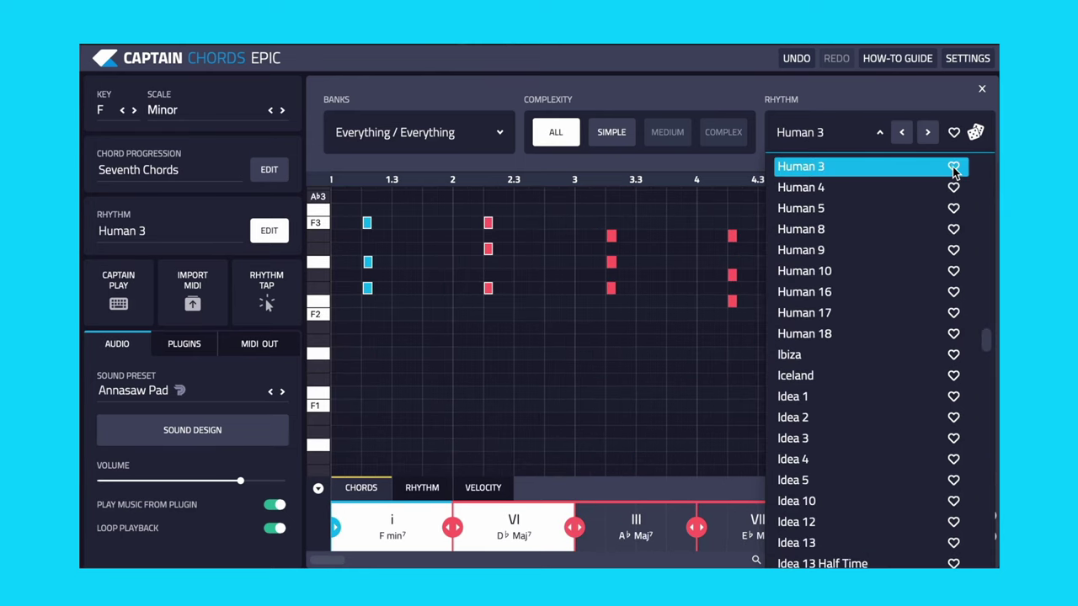
pyautogui.click(953, 168)
# Step: Roll more random rhythms, then apply Anticipation 11 and close the rhythm presets
pyautogui.click(974, 133)
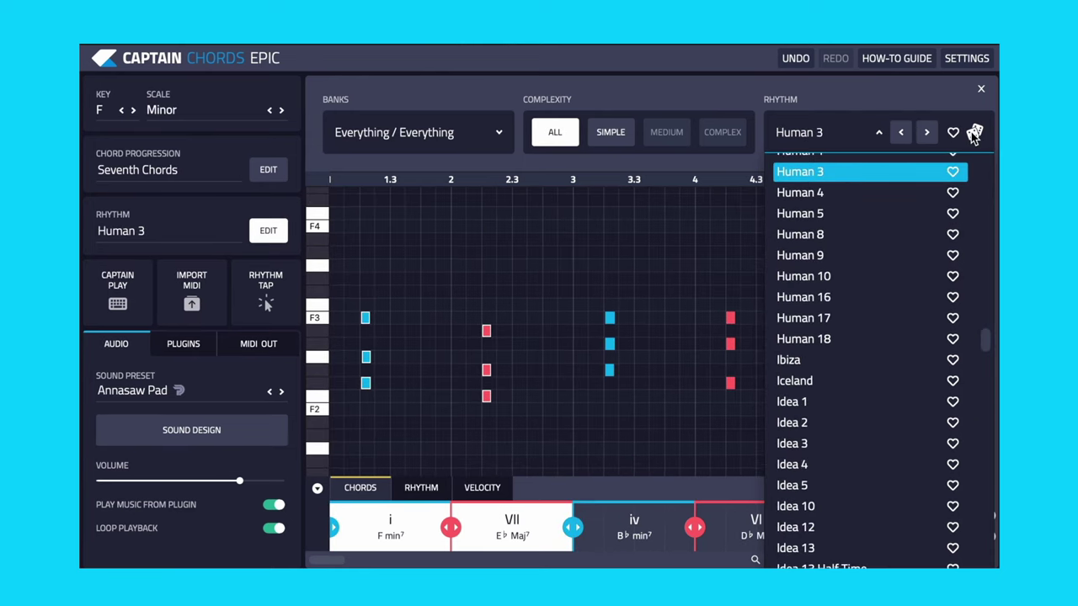
pyautogui.click(974, 133)
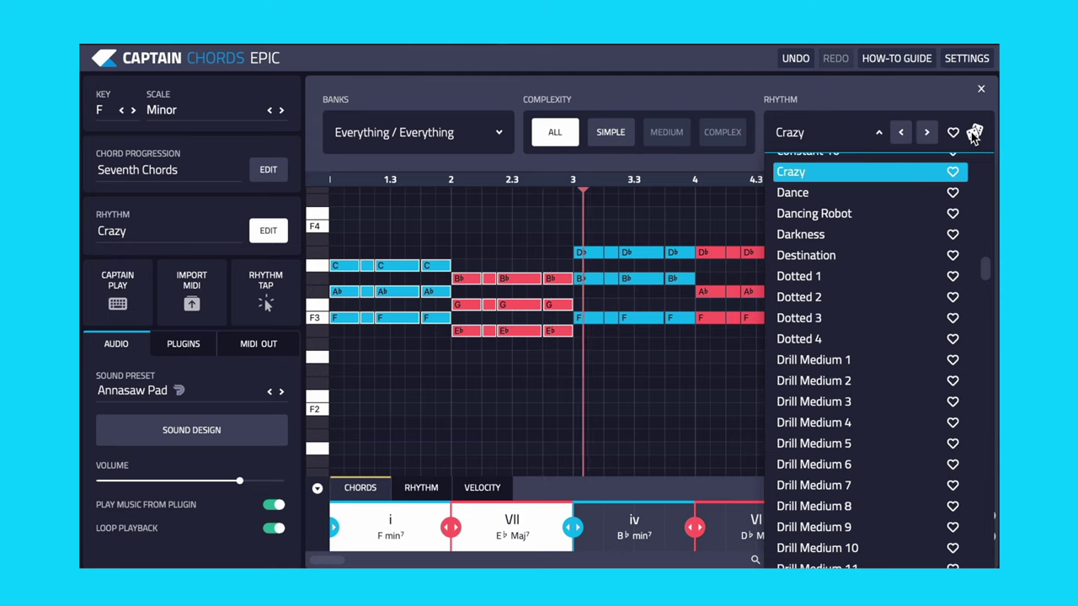
pyautogui.click(975, 133)
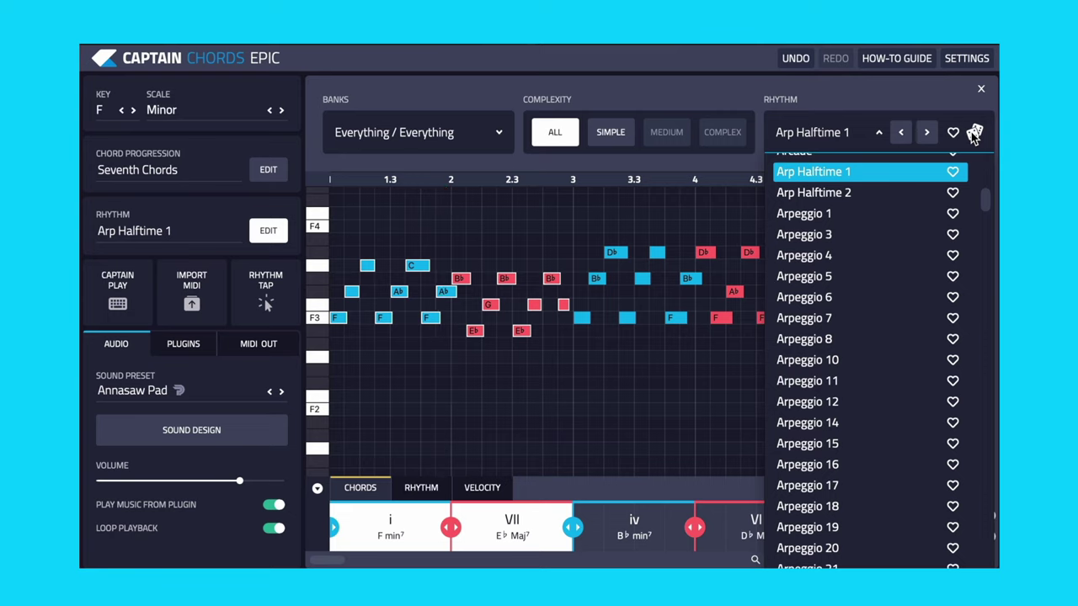
pyautogui.scroll(5, 909, 231)
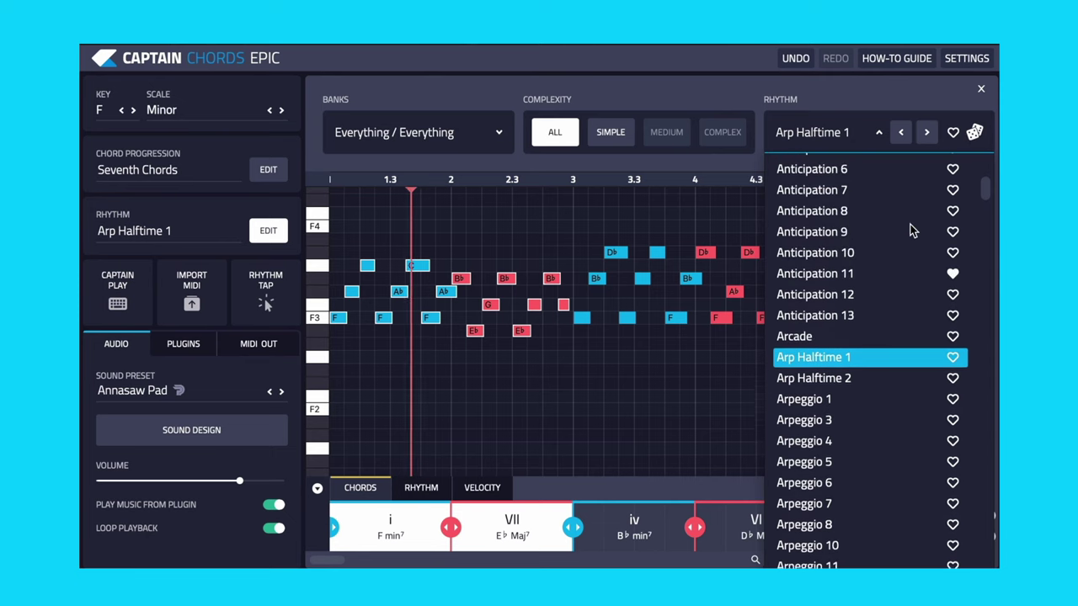
pyautogui.click(876, 283)
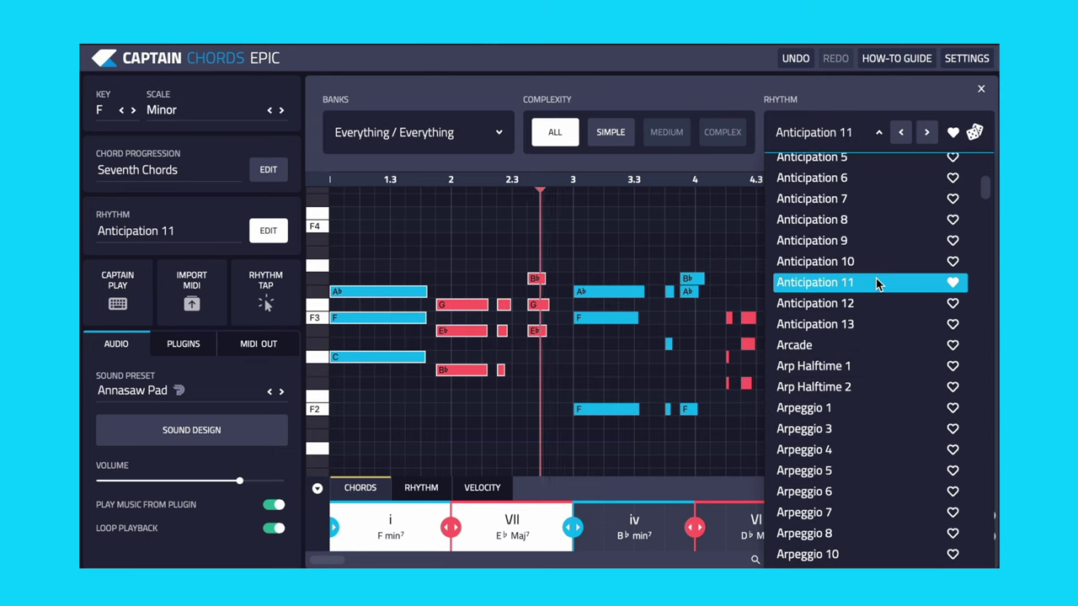
pyautogui.click(981, 89)
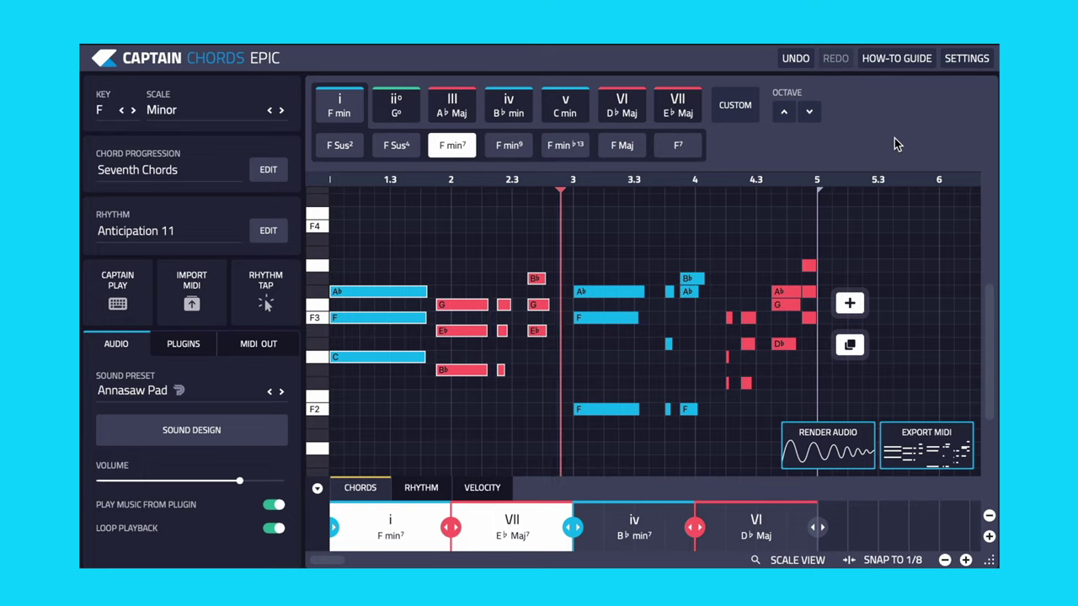
# Step: Stop playback and open the Sound Preset browser from the Annasaw Pad name
pyautogui.press('space')
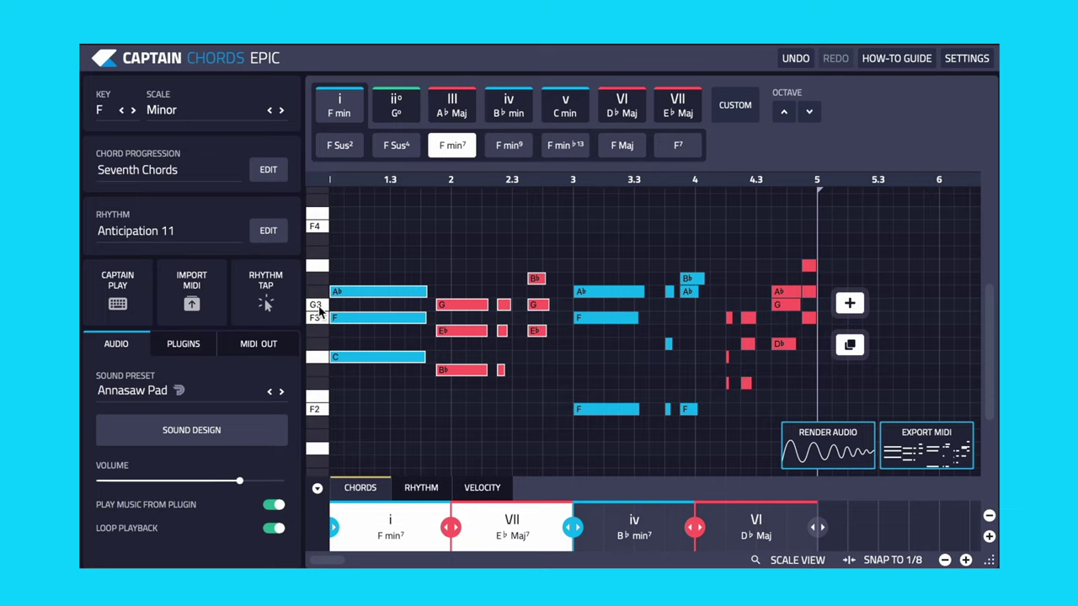
pyautogui.click(166, 395)
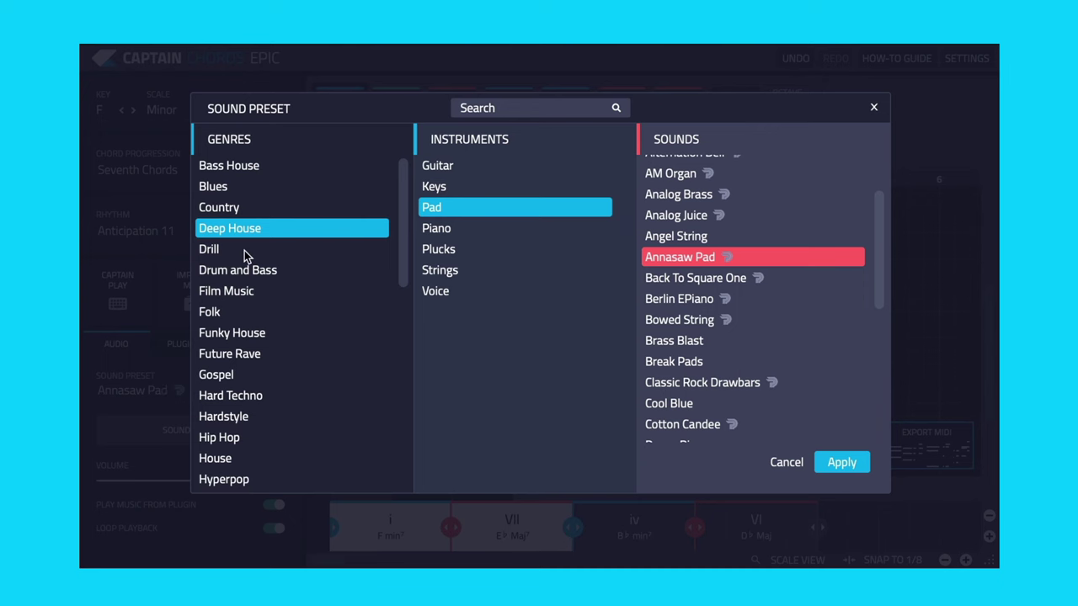
# Step: Audition Back To Square One, Berlin EPiano, Bowed String and Cotton Candee sounds
pyautogui.moveTo(406, 227); pyautogui.dragTo(459, 162)
pyautogui.moveTo(883, 244); pyautogui.dragTo(879, 272)
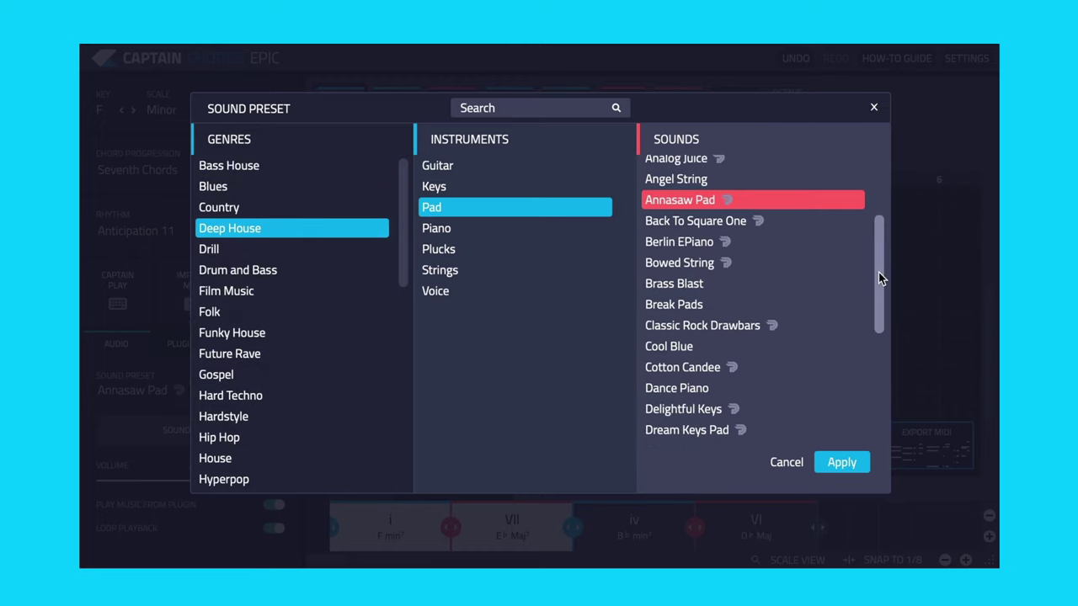
pyautogui.click(757, 222)
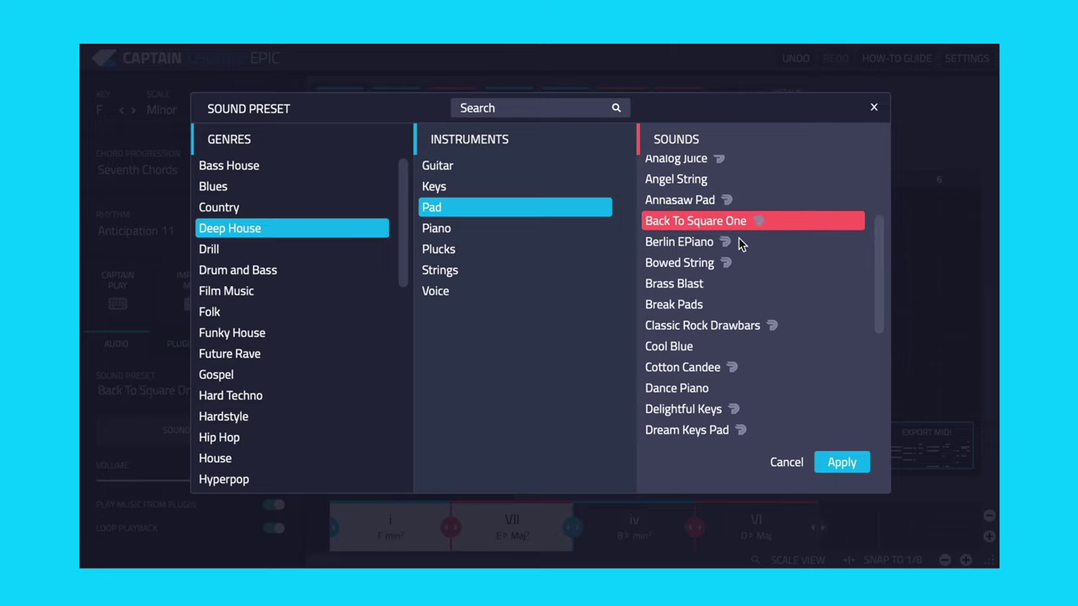
pyautogui.click(728, 242)
pyautogui.click(722, 266)
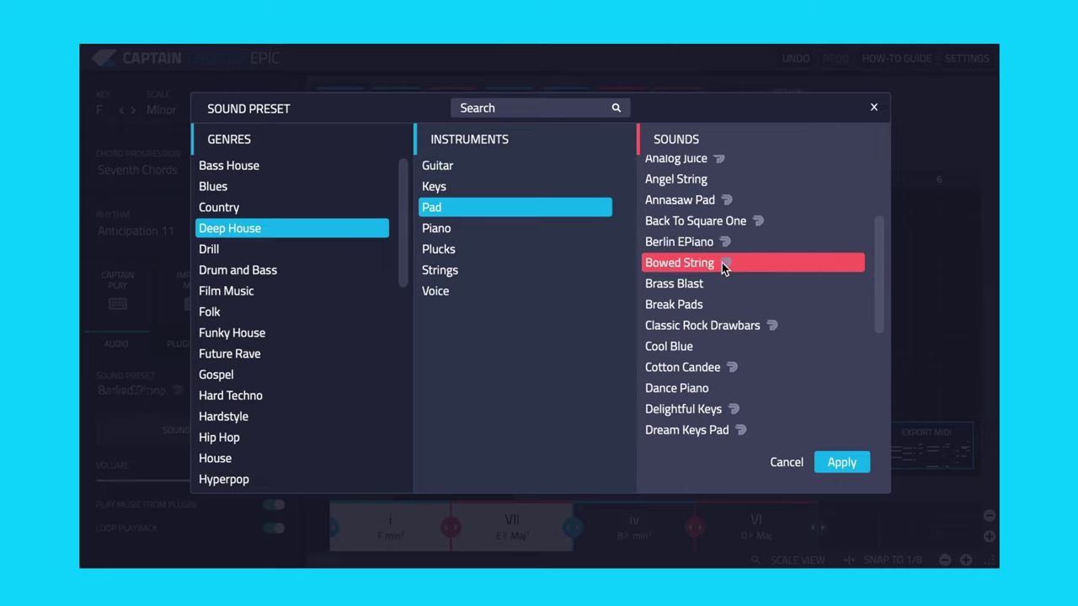
pyautogui.click(724, 222)
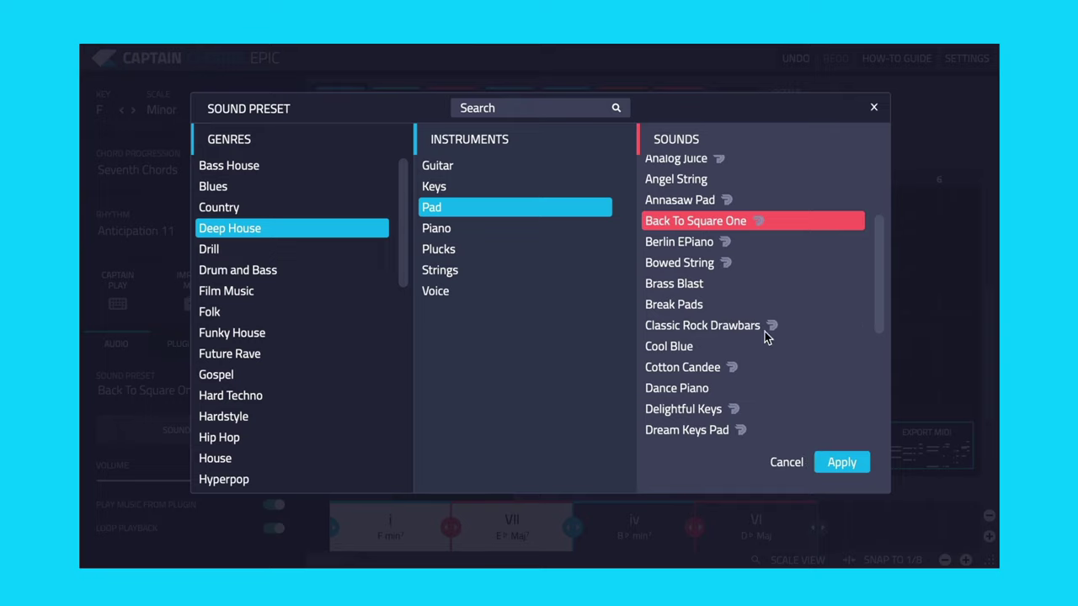
pyautogui.click(728, 369)
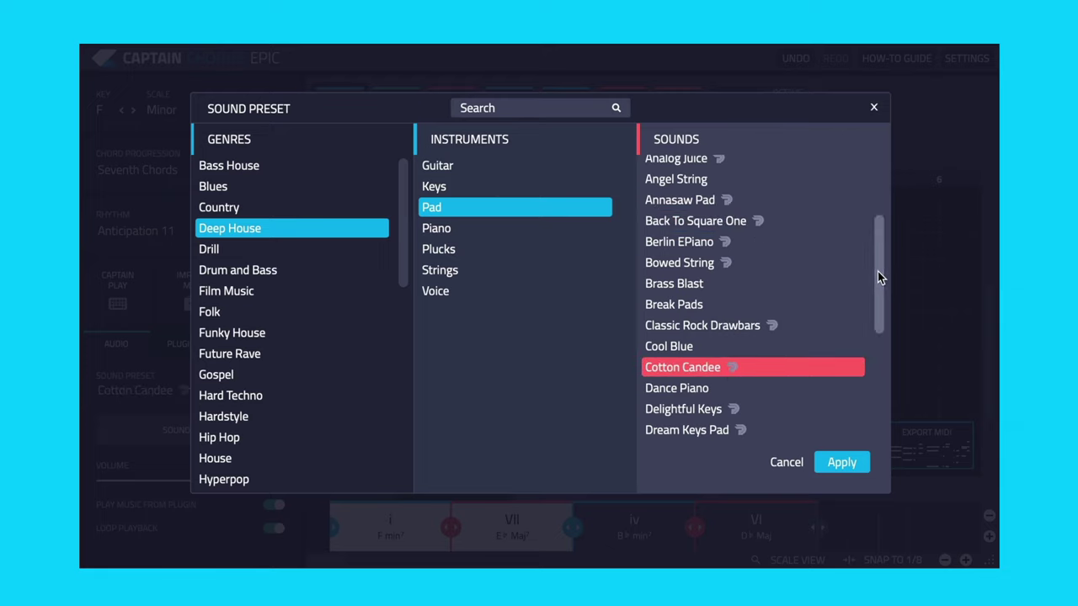
# Step: Audition Analog Juice, add Plucks and Keys instruments, then apply Be More Mellow
pyautogui.moveTo(877, 271); pyautogui.dragTo(850, 248)
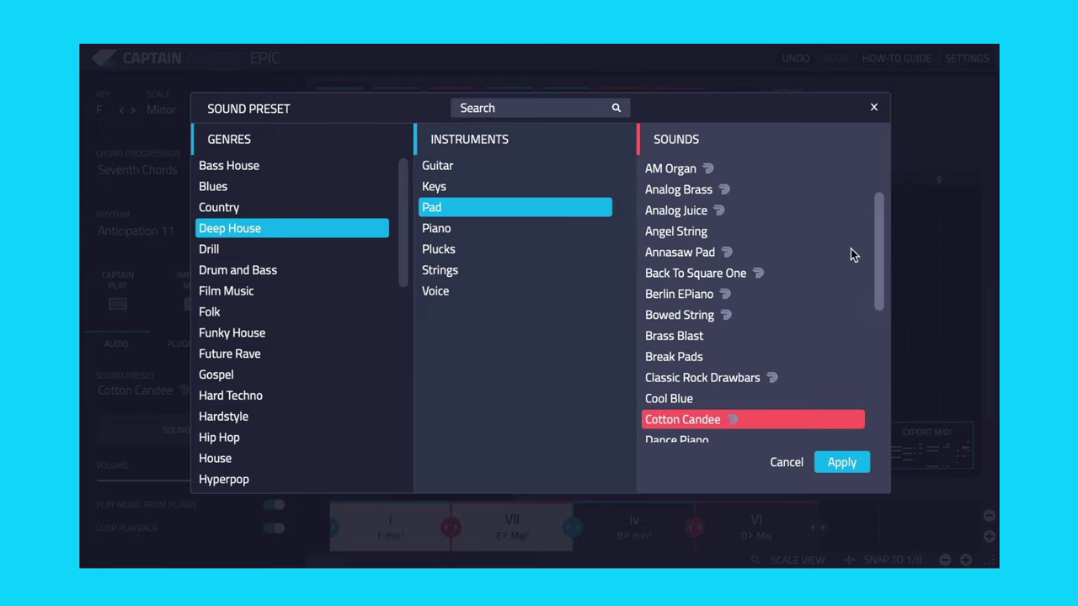
pyautogui.click(694, 214)
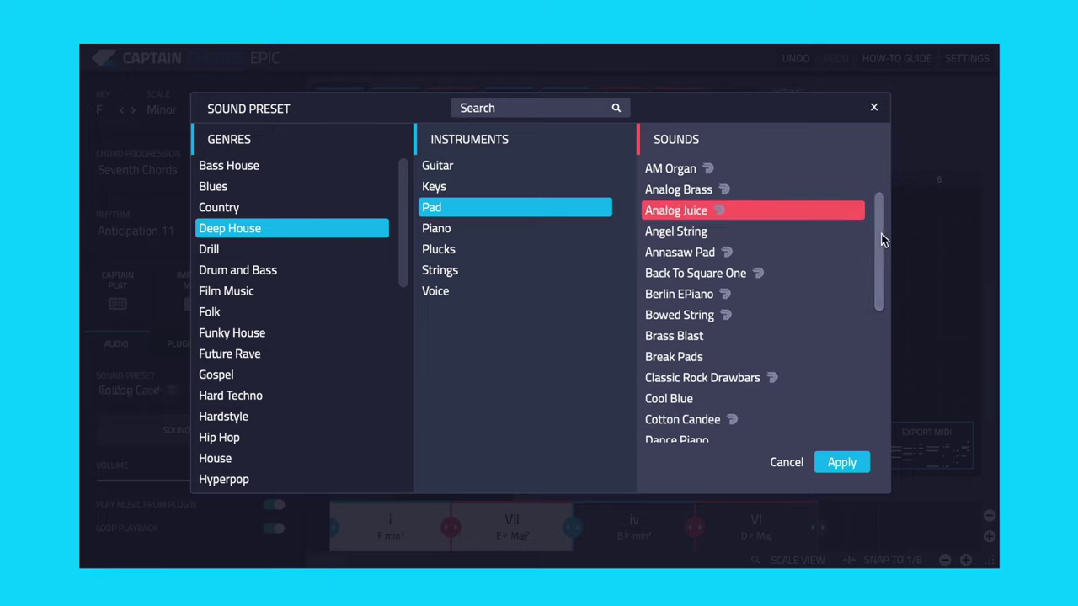
pyautogui.moveTo(881, 240); pyautogui.dragTo(875, 332)
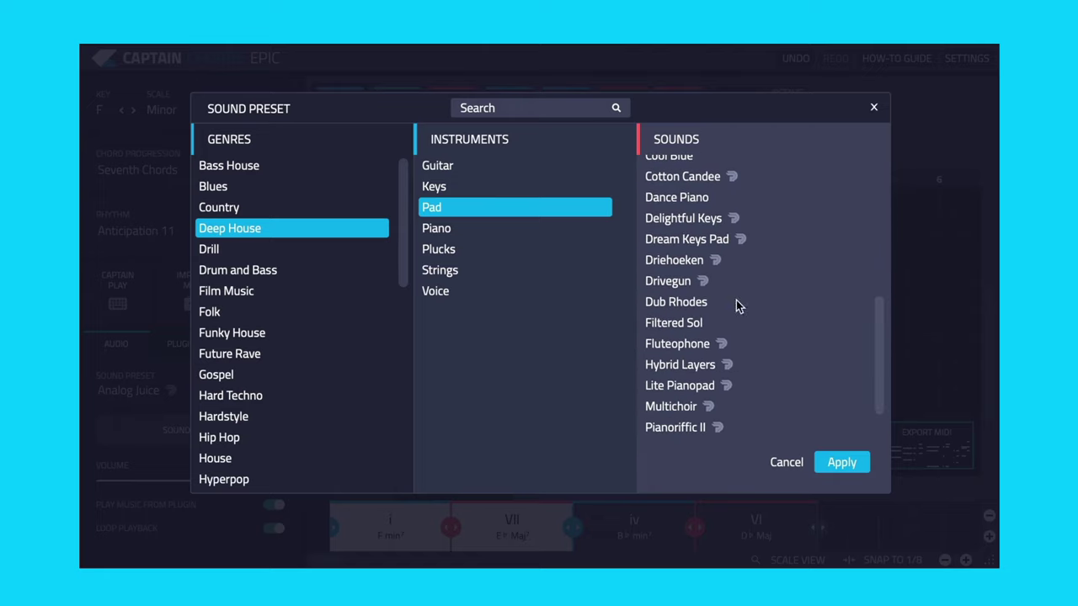
pyautogui.click(452, 249)
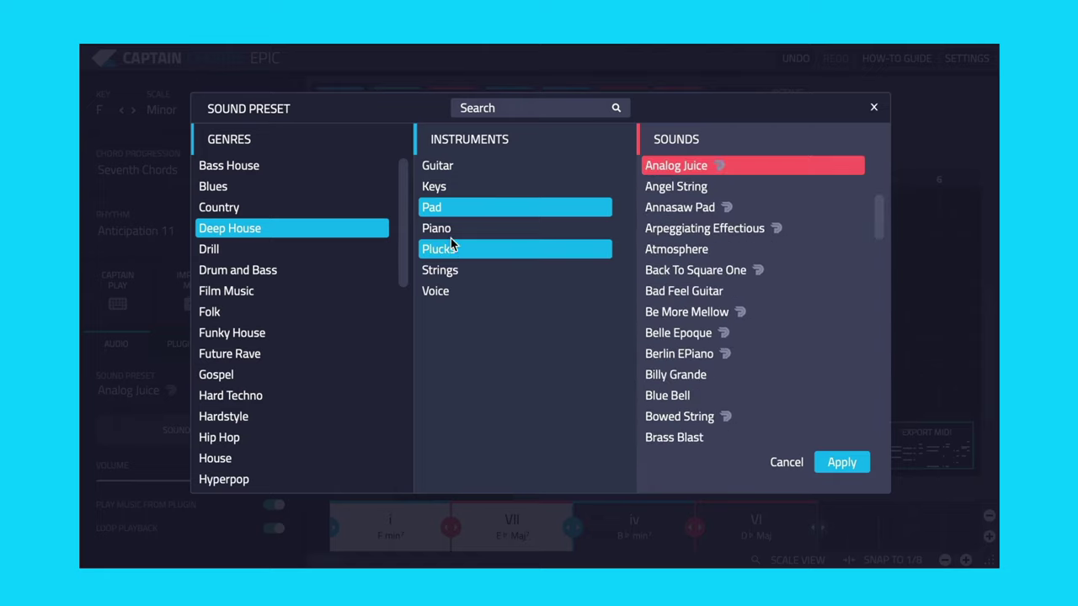
pyautogui.click(446, 188)
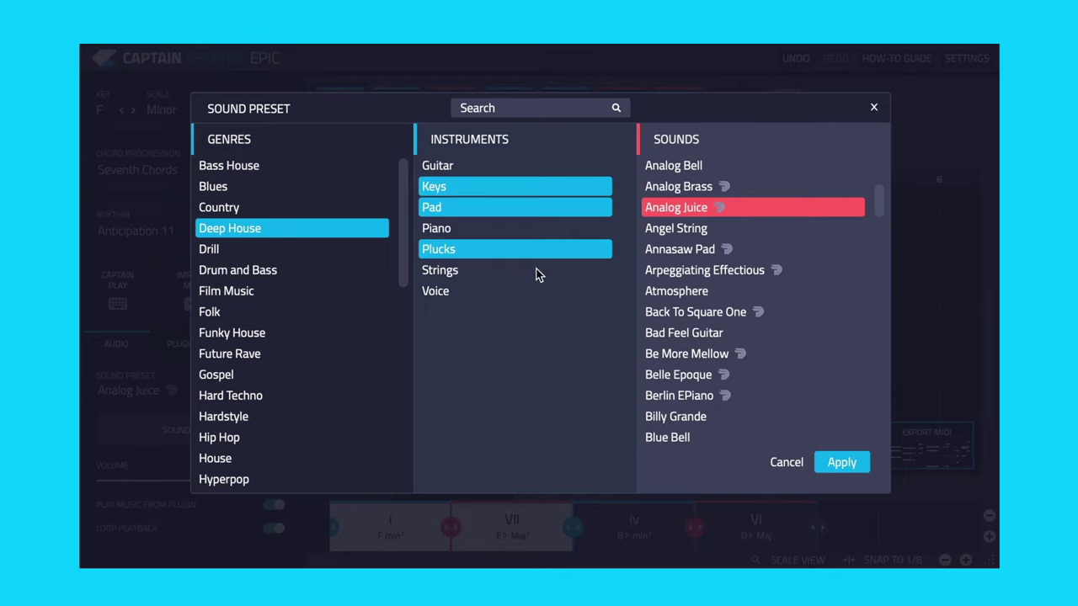
pyautogui.click(678, 354)
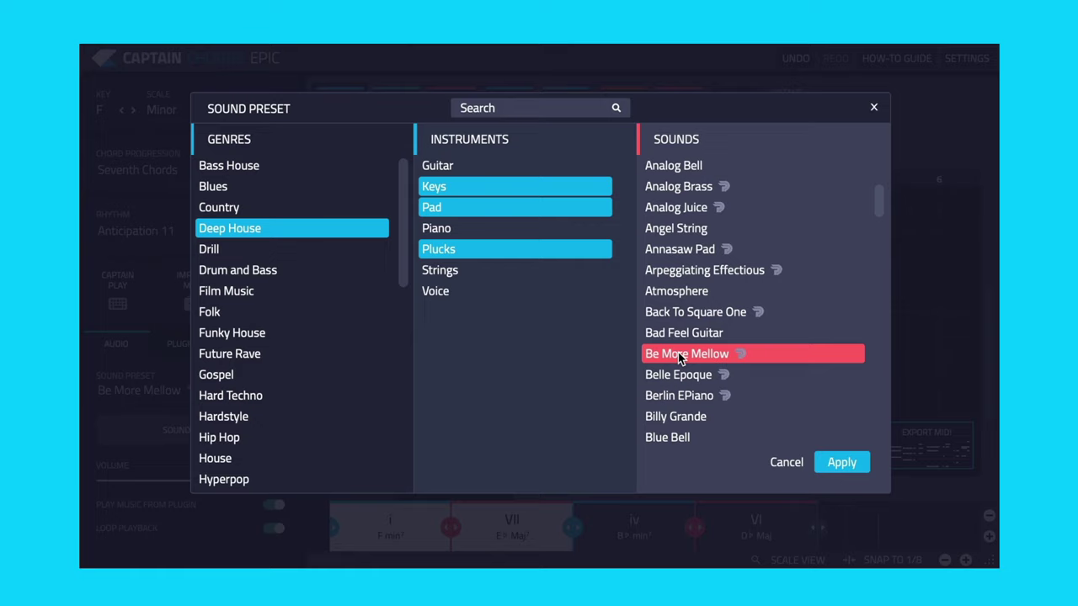
pyautogui.click(841, 462)
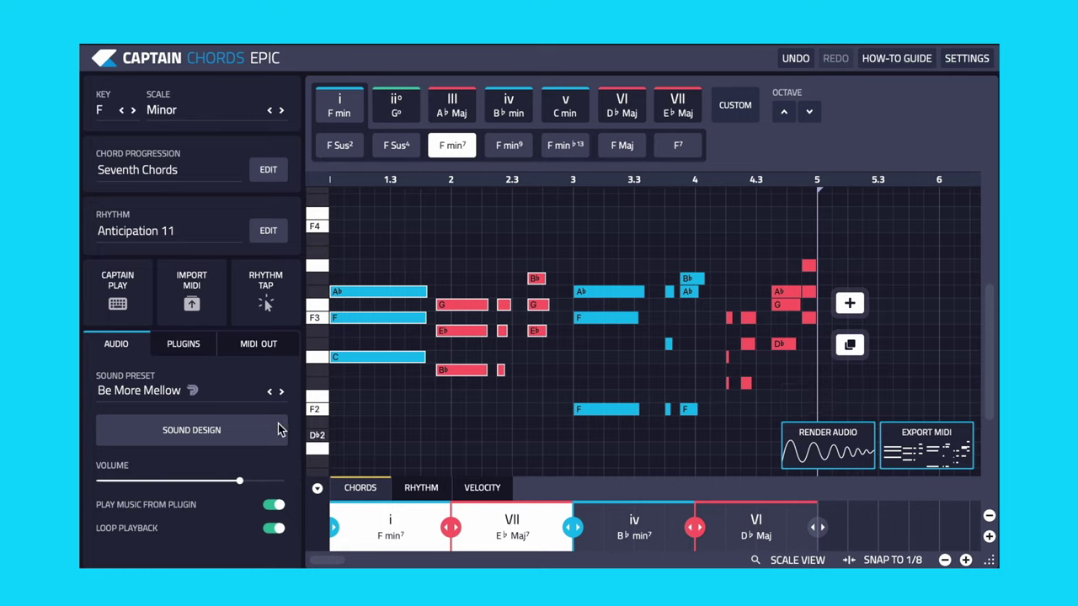
# Step: With playback running, raise Enhancer, turn Trans nearly full, and push the mod wheel up
pyautogui.click(197, 426)
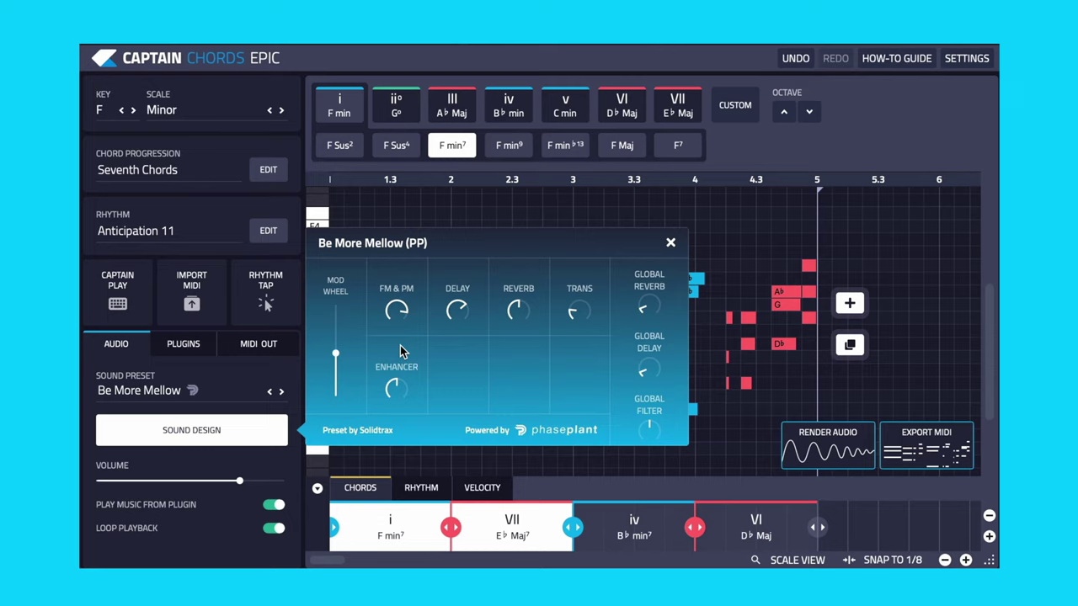
pyautogui.press('space')
pyautogui.moveTo(397, 375); pyautogui.dragTo(396, 361)
pyautogui.moveTo(579, 312); pyautogui.dragTo(583, 282)
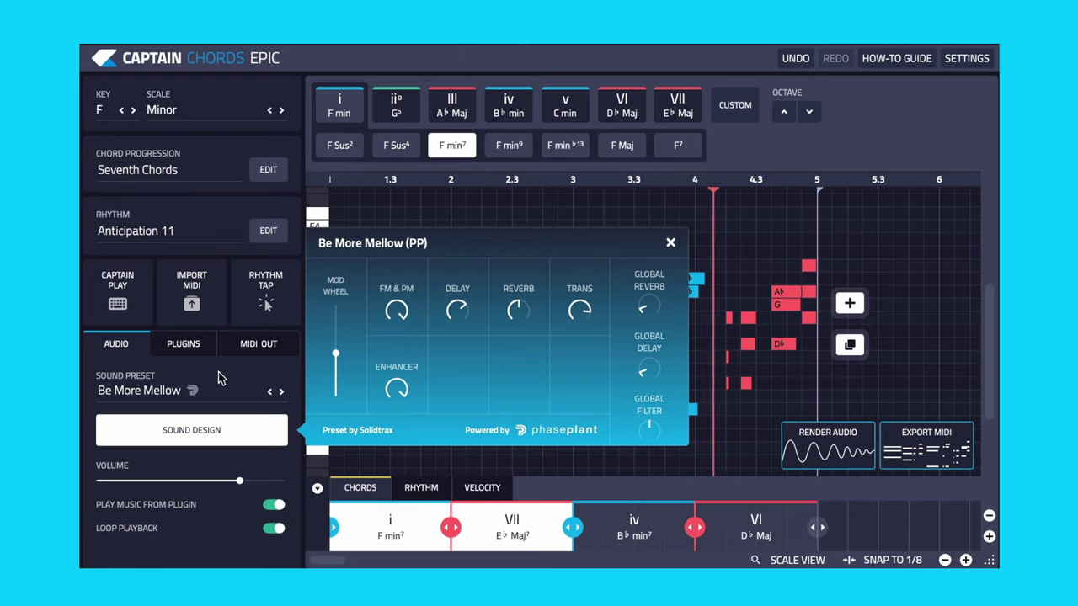
pyautogui.moveTo(335, 354); pyautogui.dragTo(347, 328)
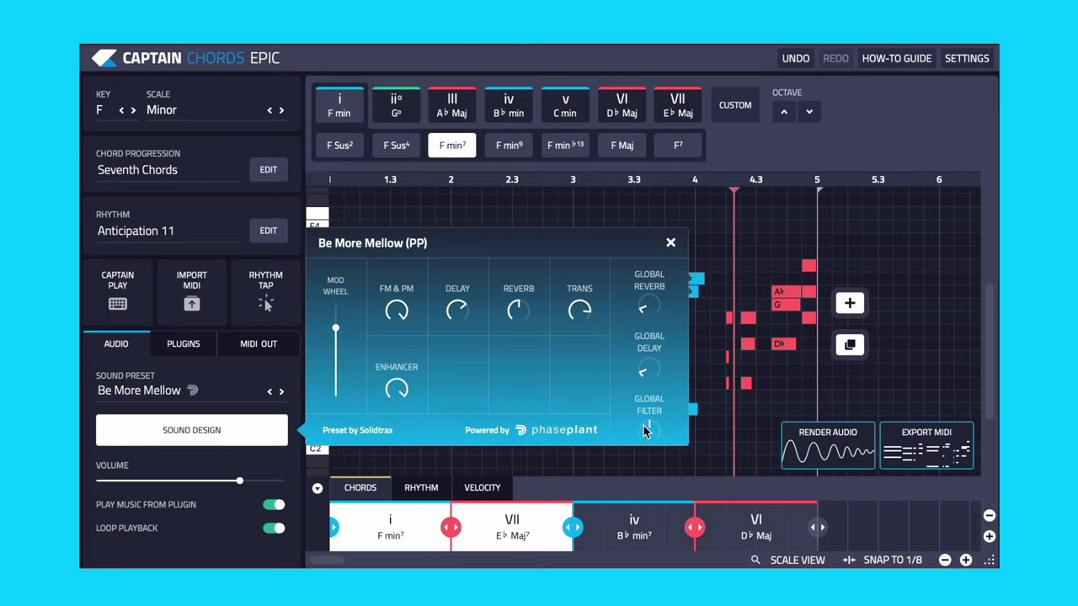
# Step: Turn the Global Filter down, bring the mod wheel back down, and close Sound Design
pyautogui.moveTo(645, 427); pyautogui.dragTo(631, 471)
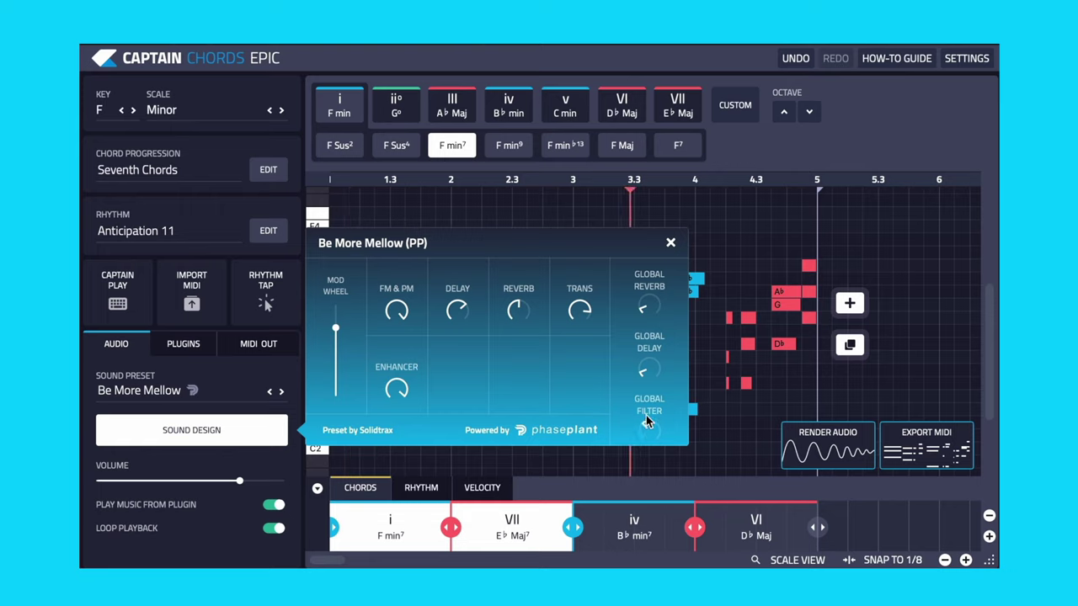
pyautogui.moveTo(650, 344)
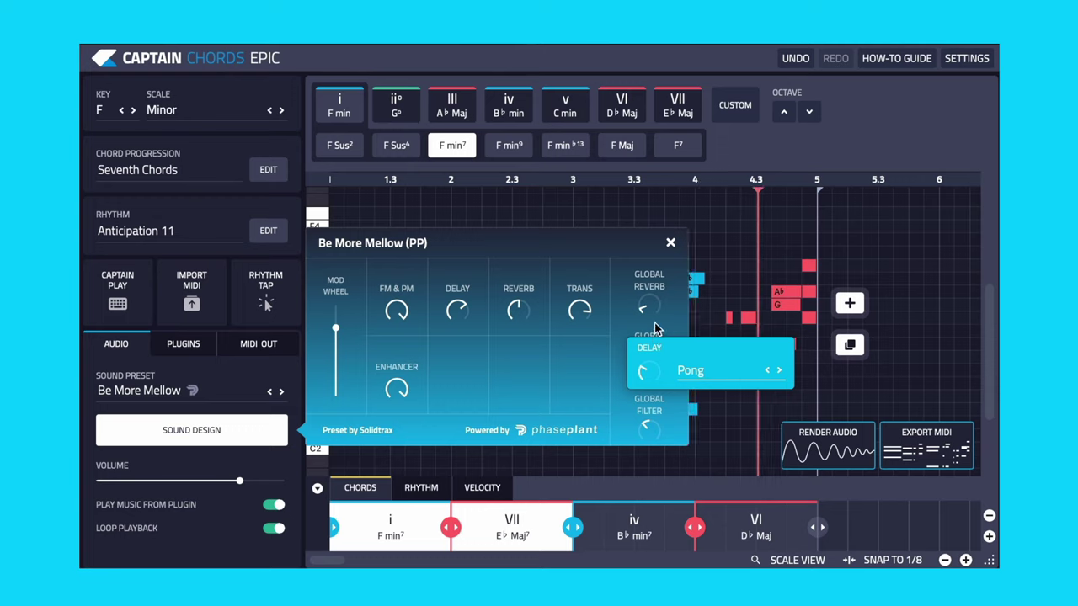
pyautogui.moveTo(649, 305)
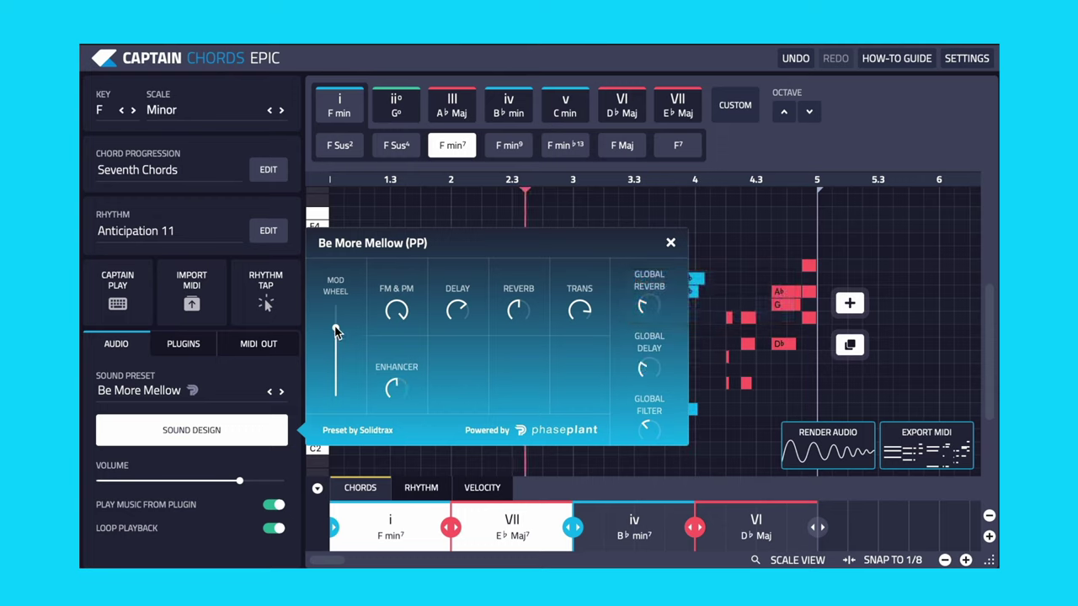
pyautogui.moveTo(335, 329); pyautogui.dragTo(335, 353)
pyautogui.click(671, 244)
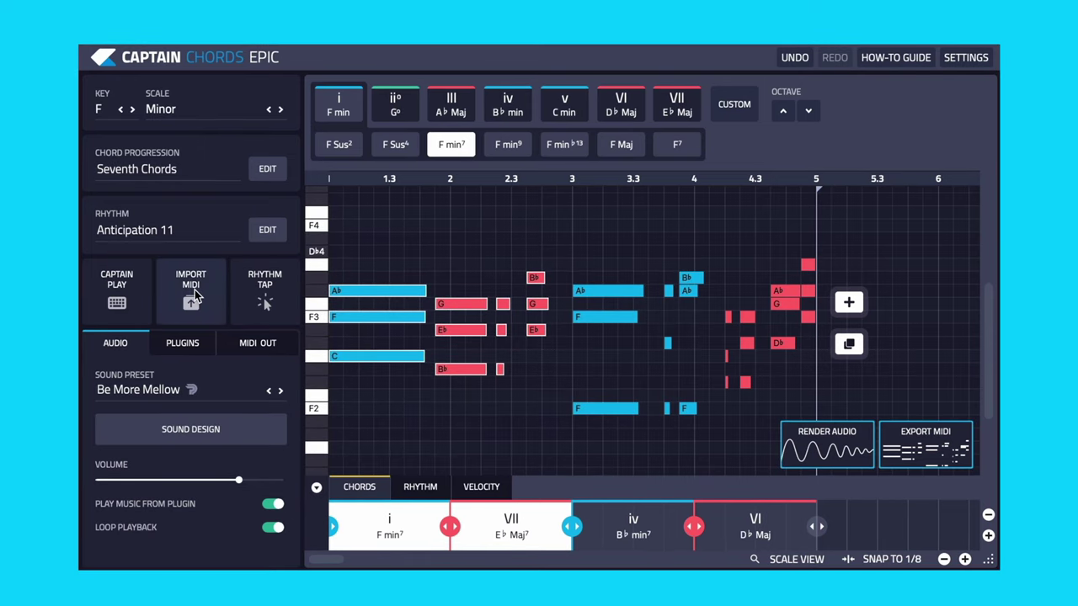
# Step: Import the Matrix LD SYN track from Altitude.mid, transposed to F minor
pyautogui.click(195, 290)
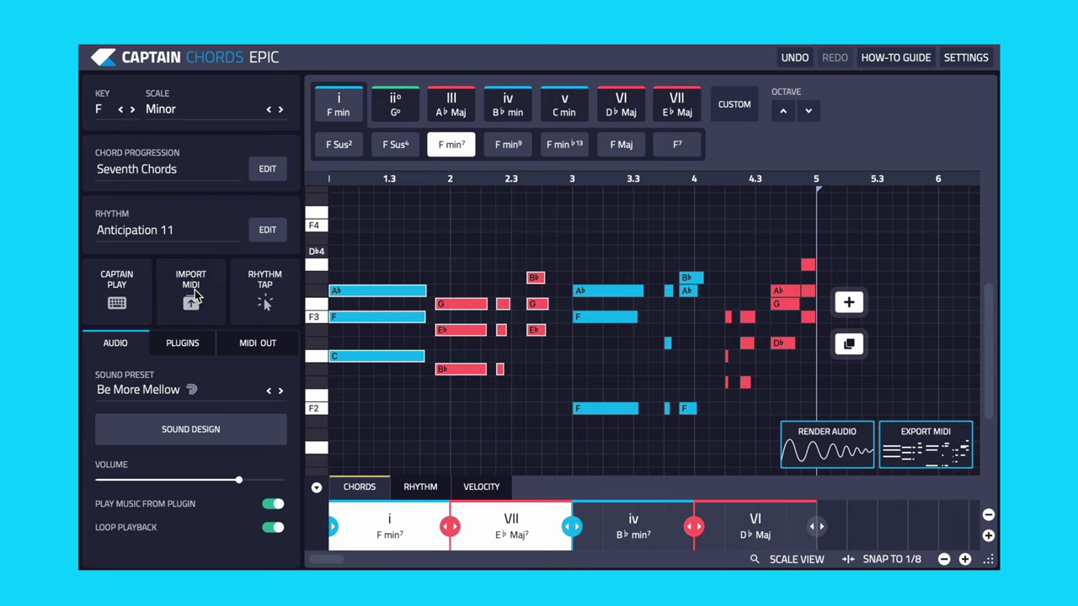
pyautogui.click(341, 98)
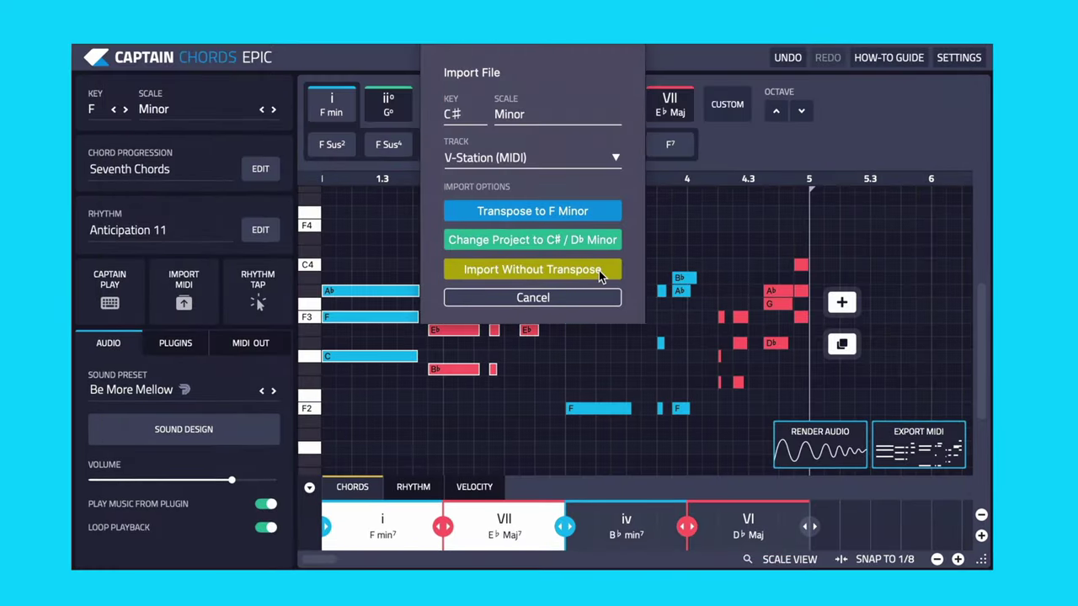
pyautogui.click(524, 156)
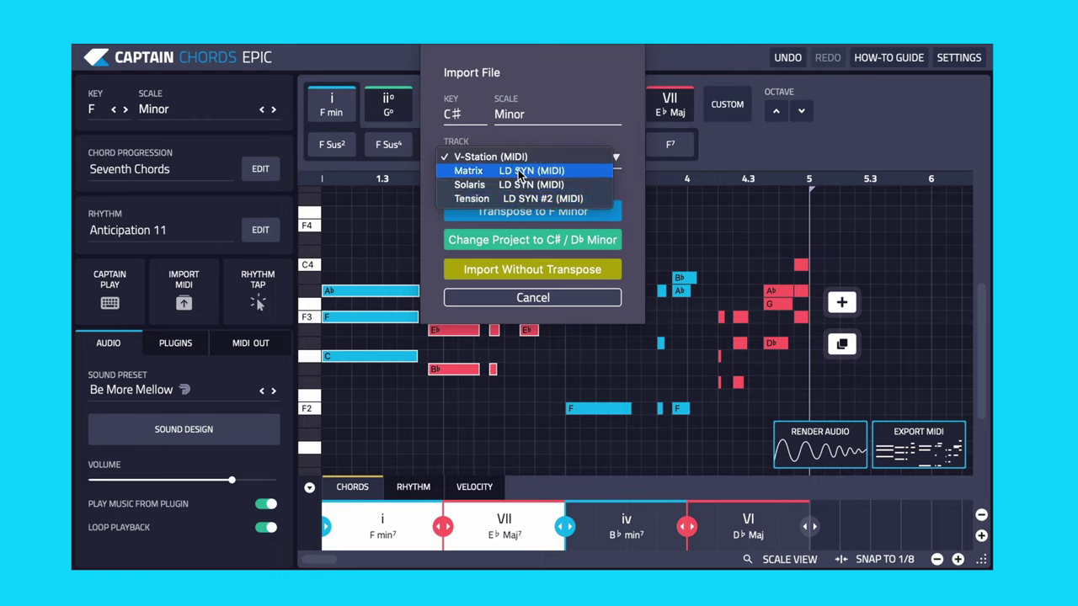
pyautogui.click(520, 172)
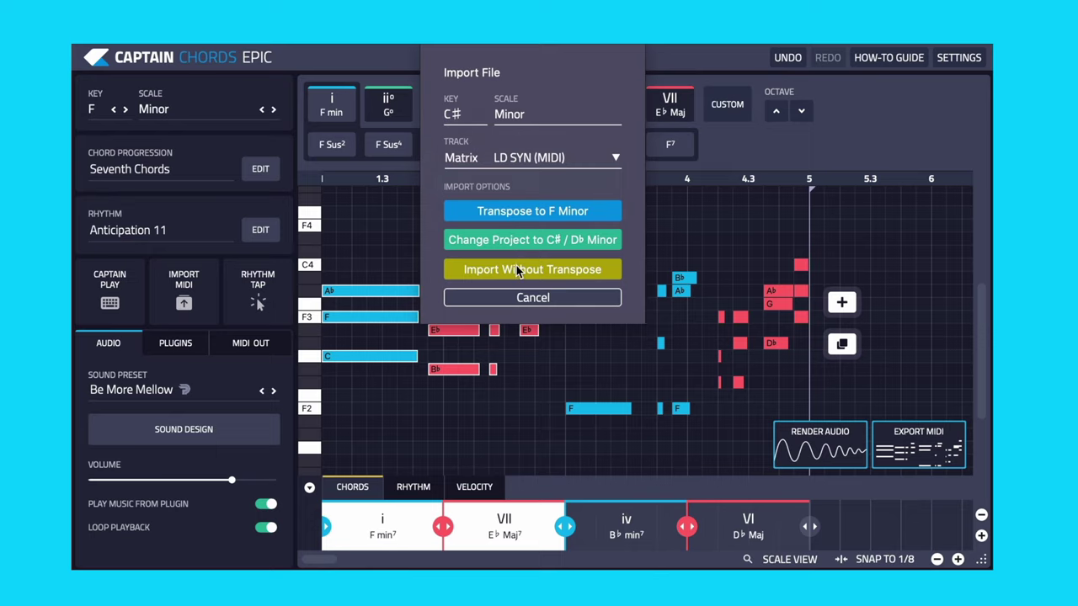
pyautogui.click(523, 212)
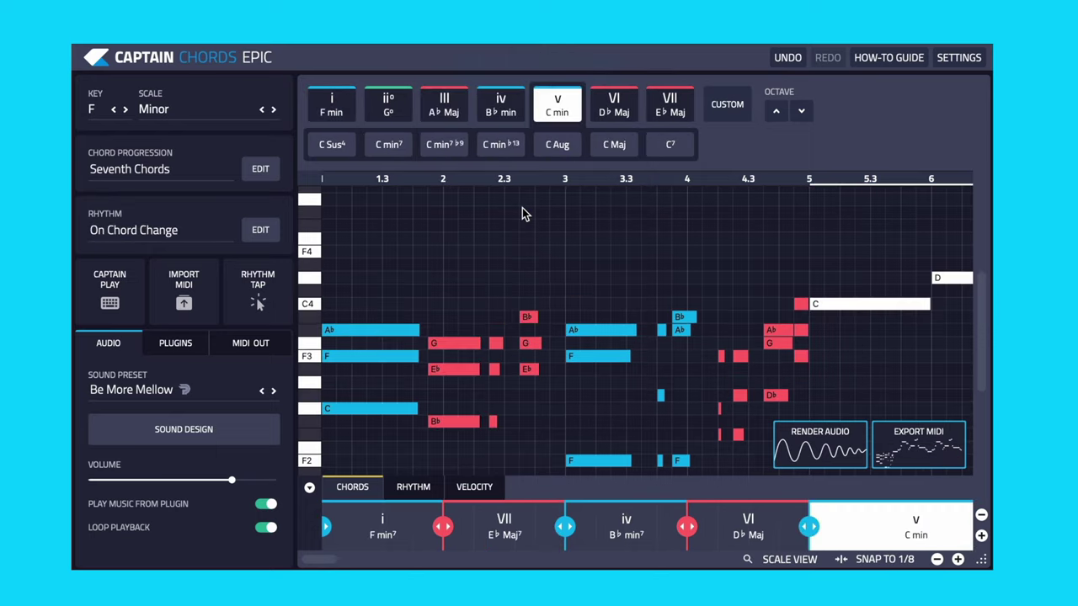
# Step: Shift the imported melody phrase up in pitch and play back the progression
pyautogui.hscroll(5, 674, 385)
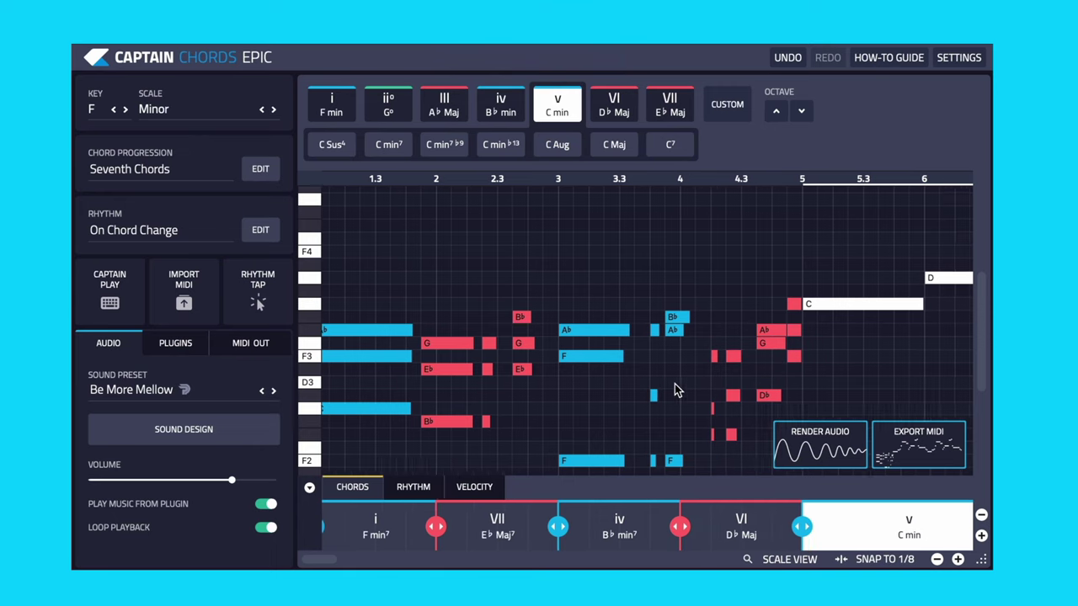
pyautogui.scroll(2, 691, 380)
pyautogui.scroll(1, 693, 380)
pyautogui.hscroll(5, 694, 380)
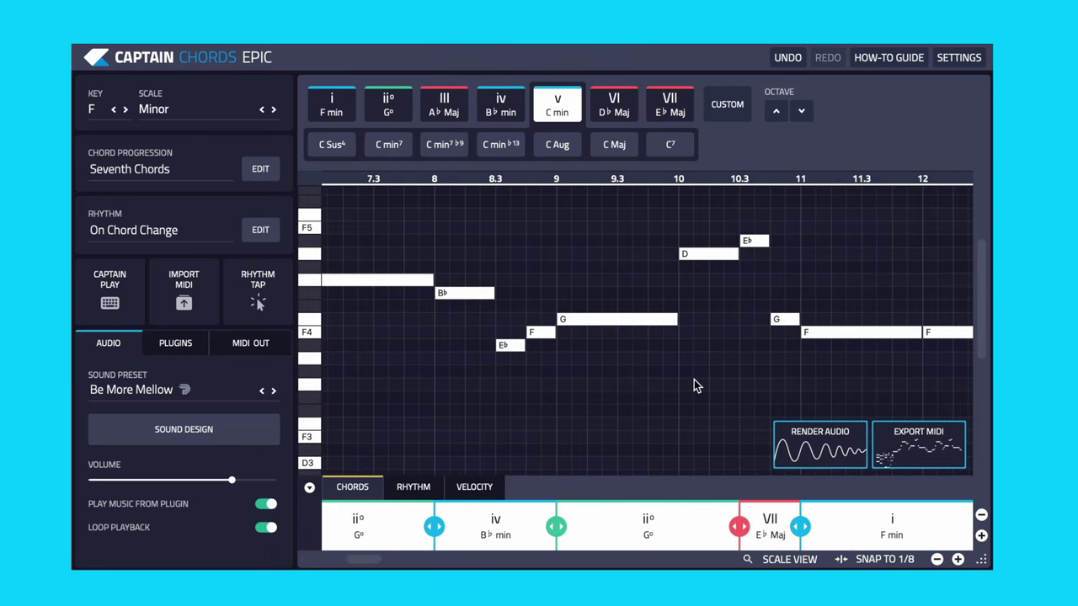
pyautogui.hscroll(-5, 695, 380)
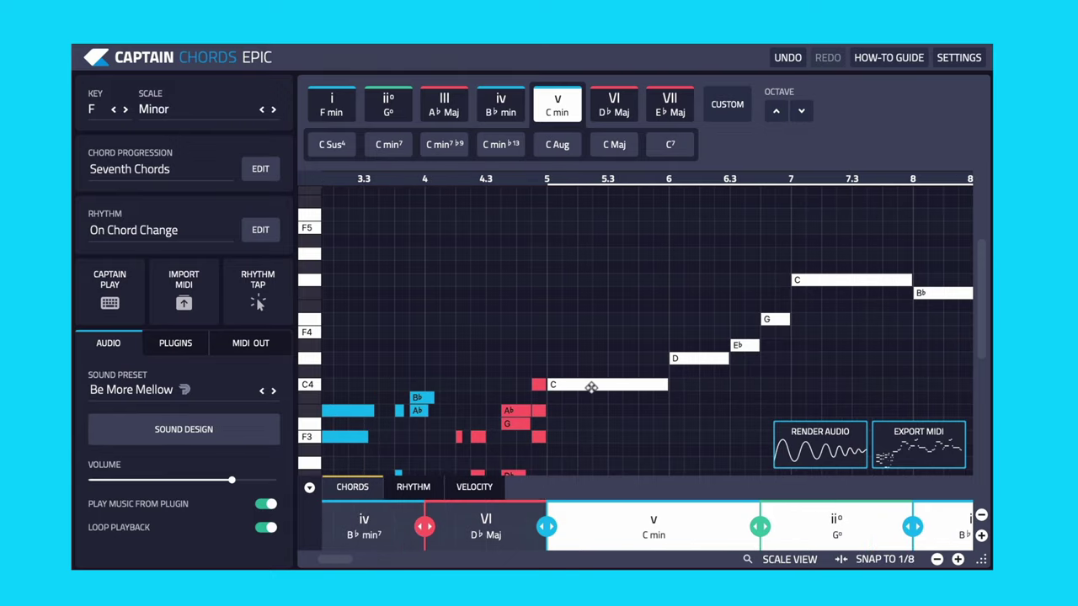
pyautogui.moveTo(591, 387); pyautogui.dragTo(293, 281)
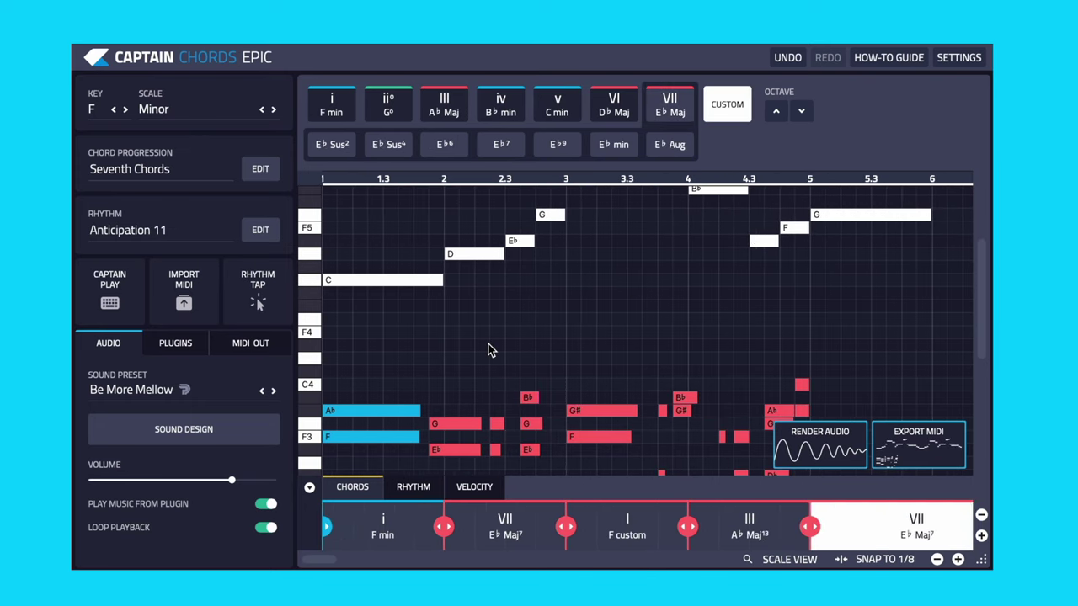
pyautogui.press('space')
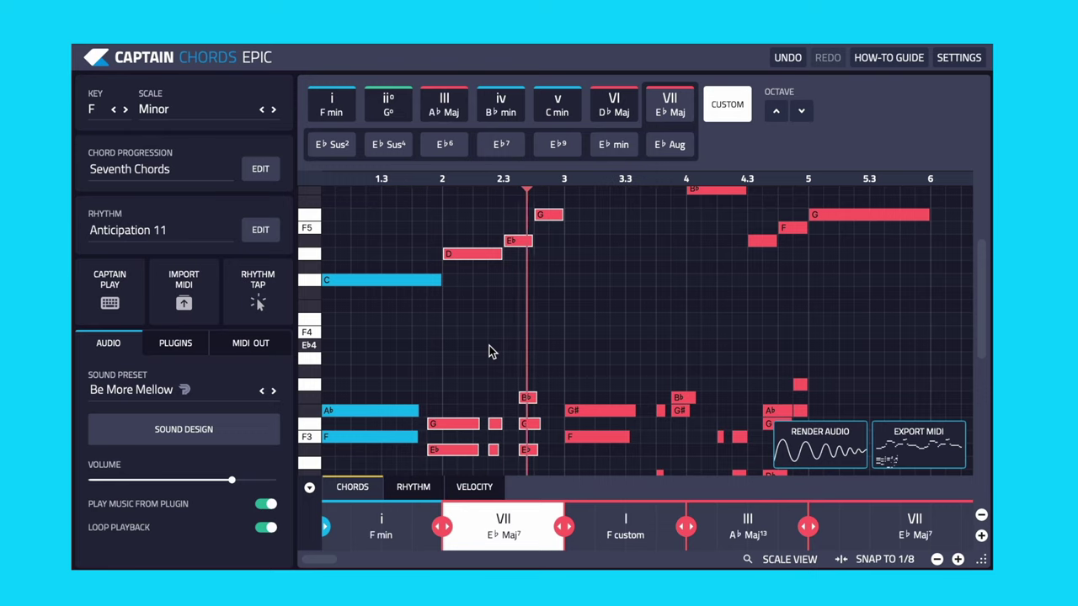
# Step: Undo the custom chord changes and switch to Captain Play live chord mode
pyautogui.scroll(1, 490, 350)
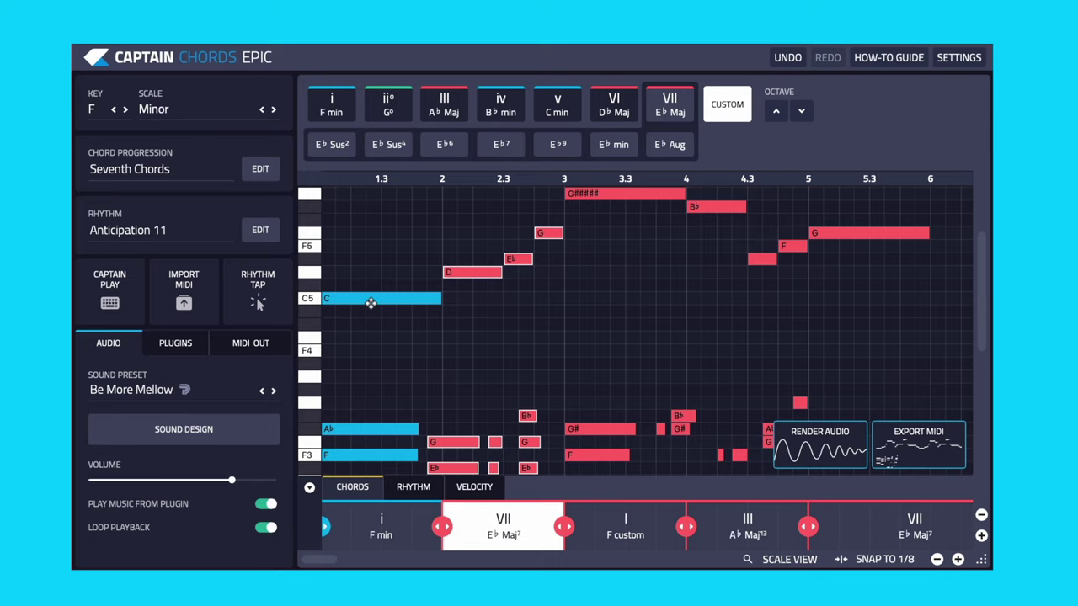
pyautogui.hotkey('ctrl', 'z')
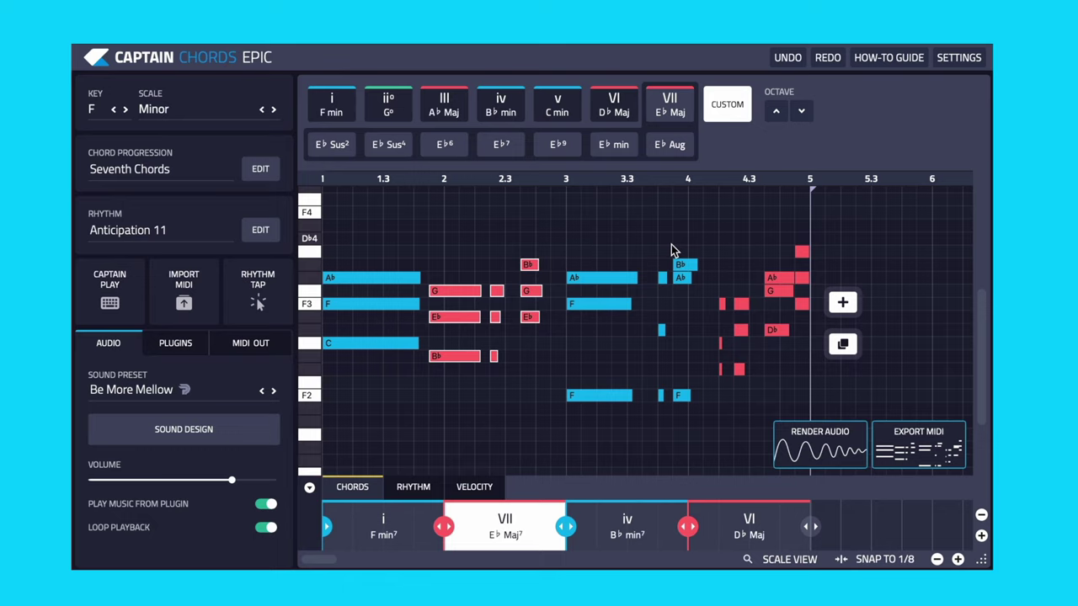
pyautogui.click(116, 280)
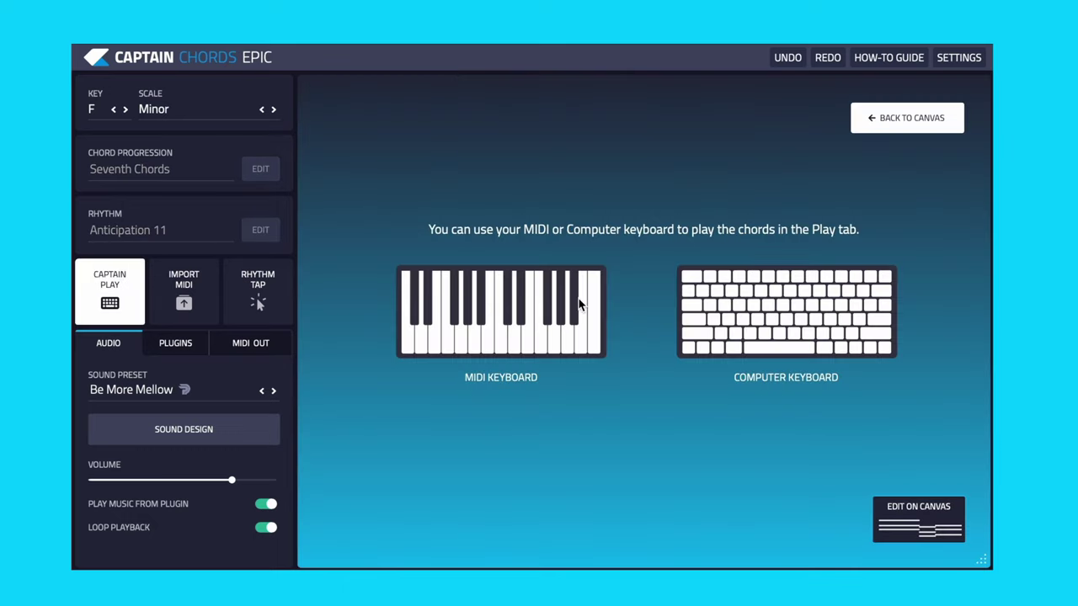
# Step: Use the computer keyboard for Captain Play, toggle chord rows, and keep Minimize Chord Leaps on
pyautogui.click(775, 307)
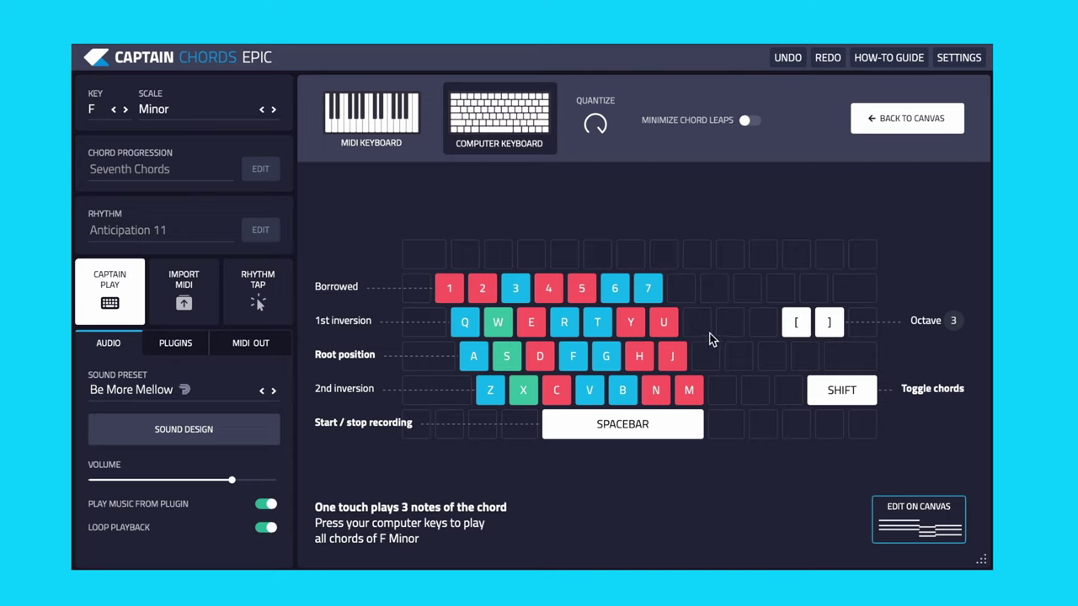
pyautogui.press('shift')
pyautogui.press('shift')
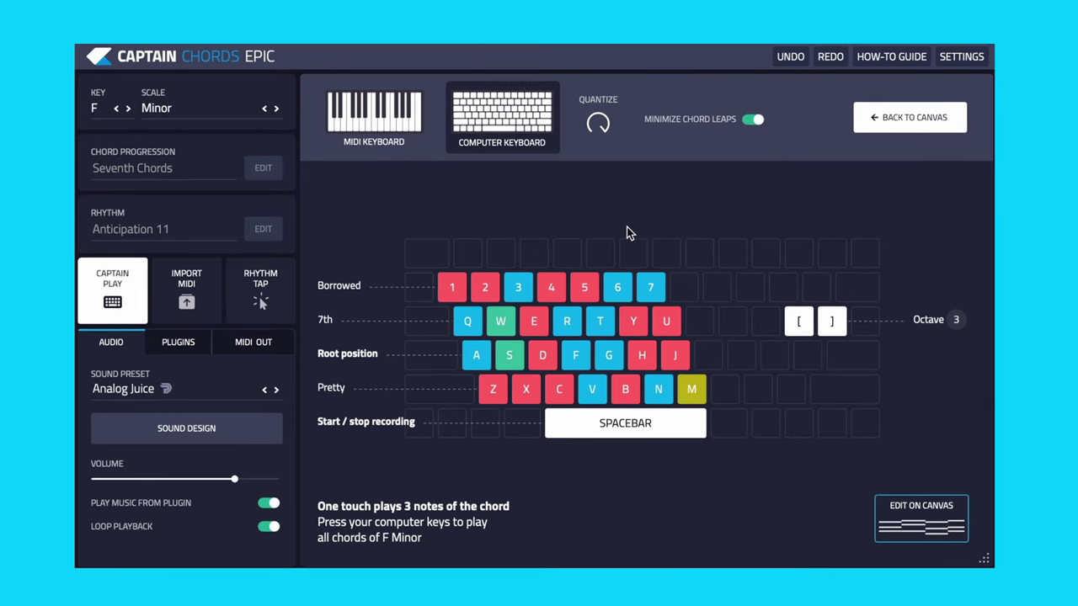
pyautogui.click(599, 123)
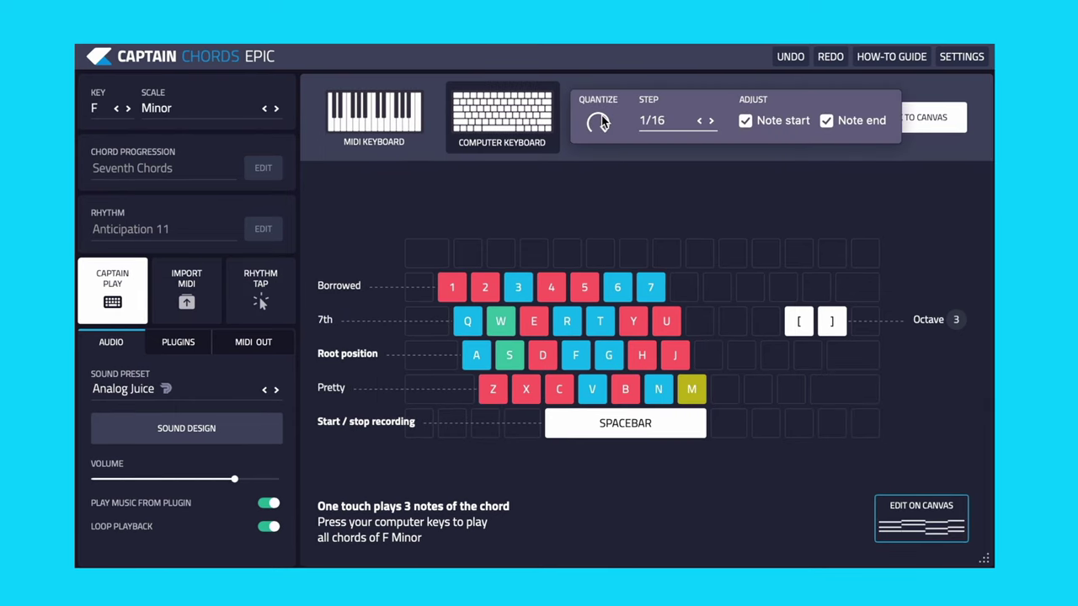
pyautogui.click(668, 122)
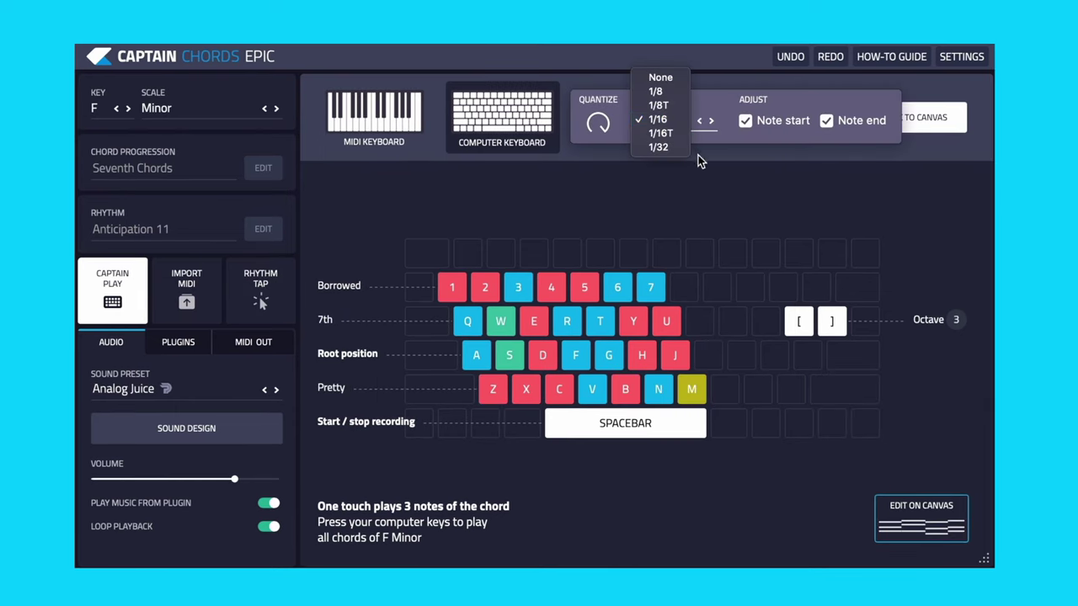
pyautogui.click(737, 160)
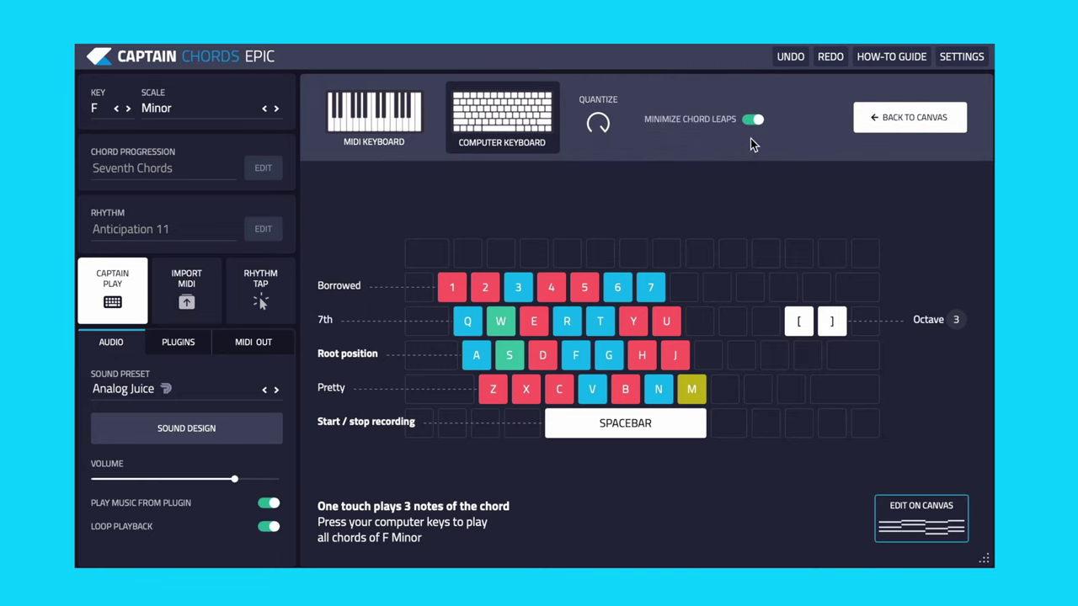
pyautogui.click(753, 121)
pyautogui.click(753, 120)
# Step: Record A min, D min, E min, D min and G Maj using keys A, F, G, F, J
pyautogui.press('space')
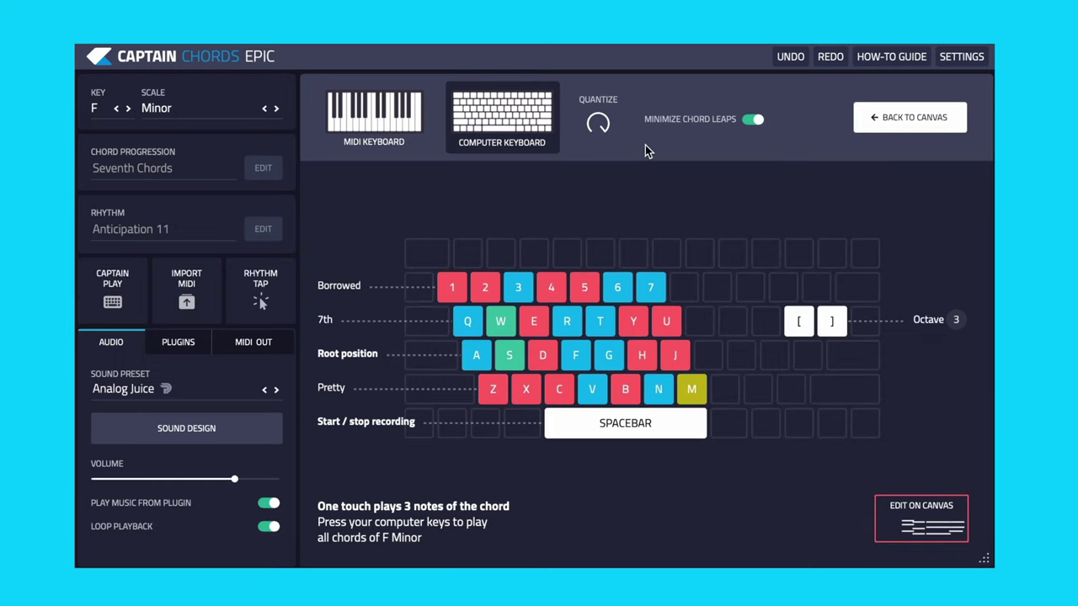
pyautogui.press('a')
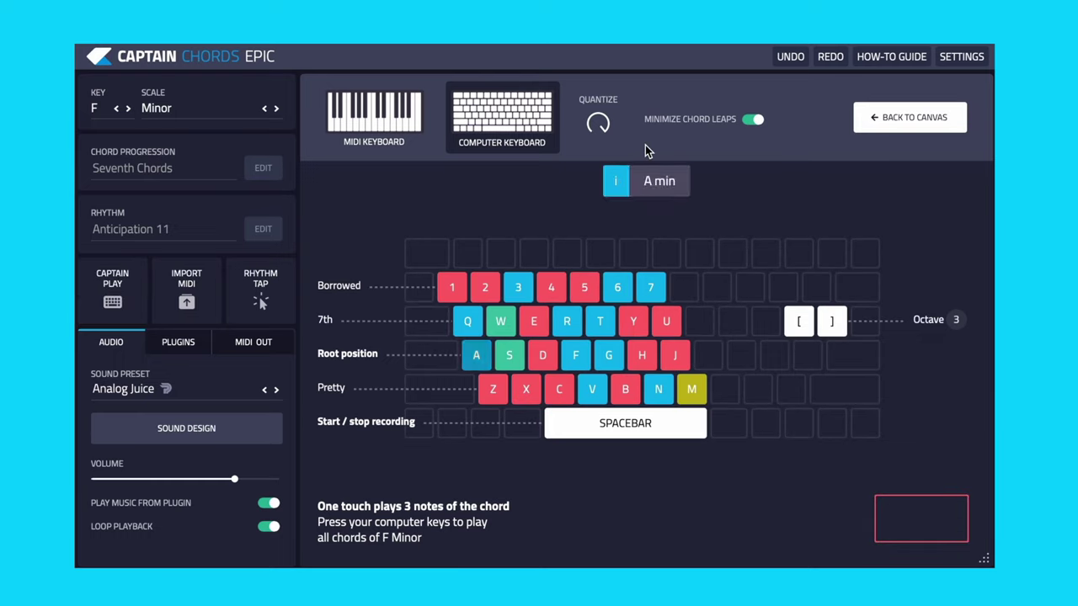
pyautogui.press('f')
pyautogui.press('g')
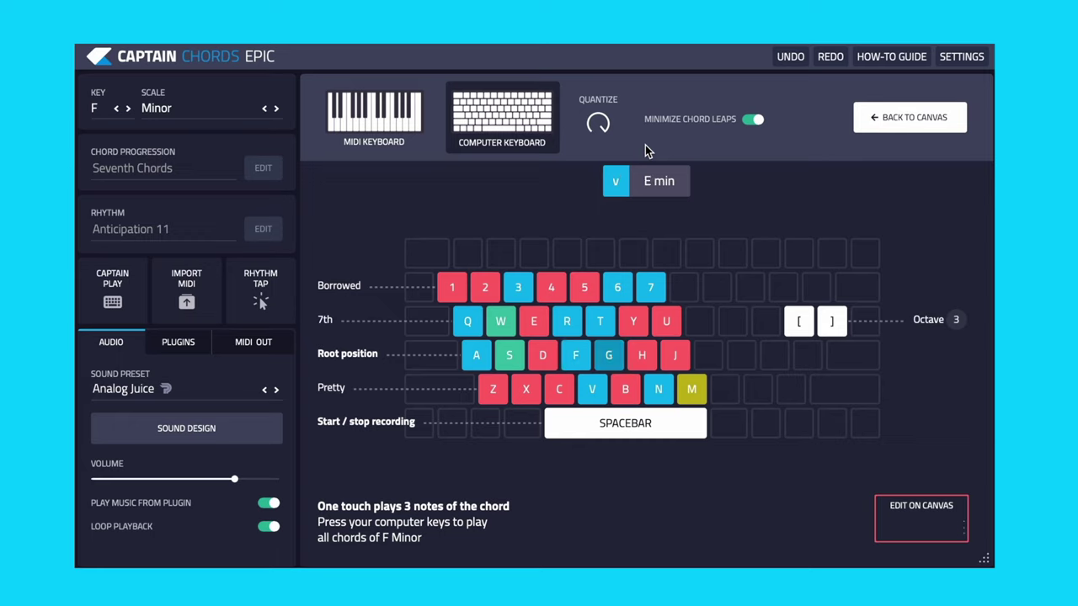
pyautogui.press('f')
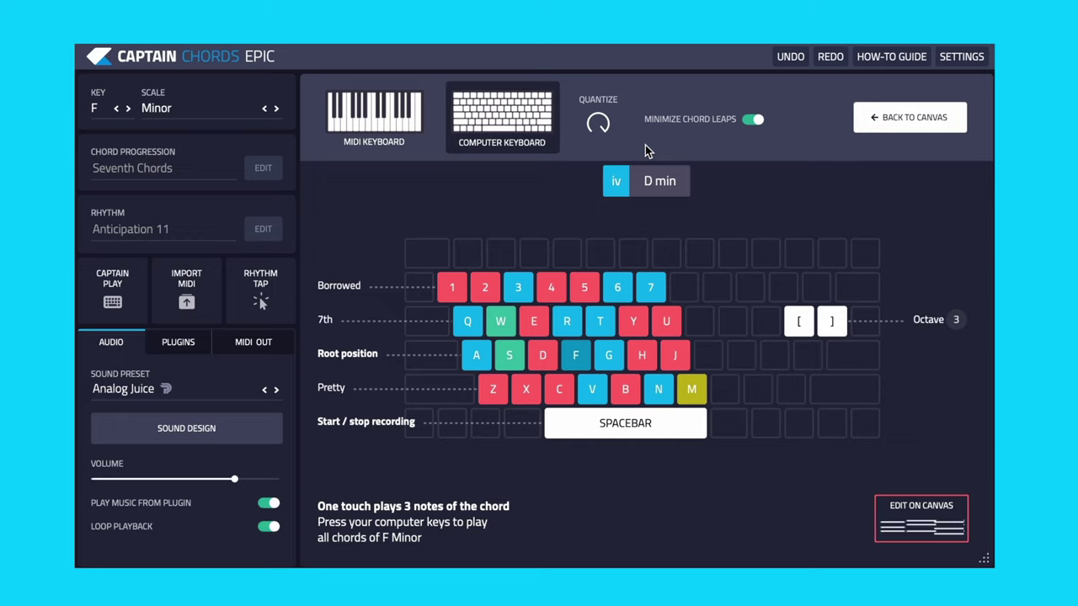
pyautogui.press('j')
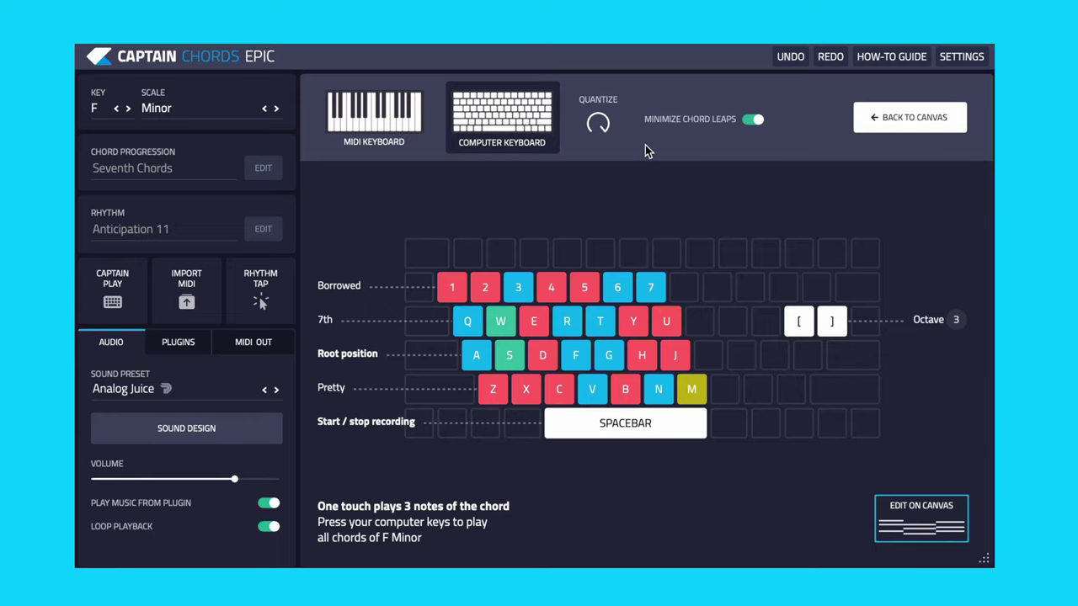
# Step: In the canvas chord lane, extend D min into G Maj, split A min, and shorten the first half
pyautogui.click(905, 528)
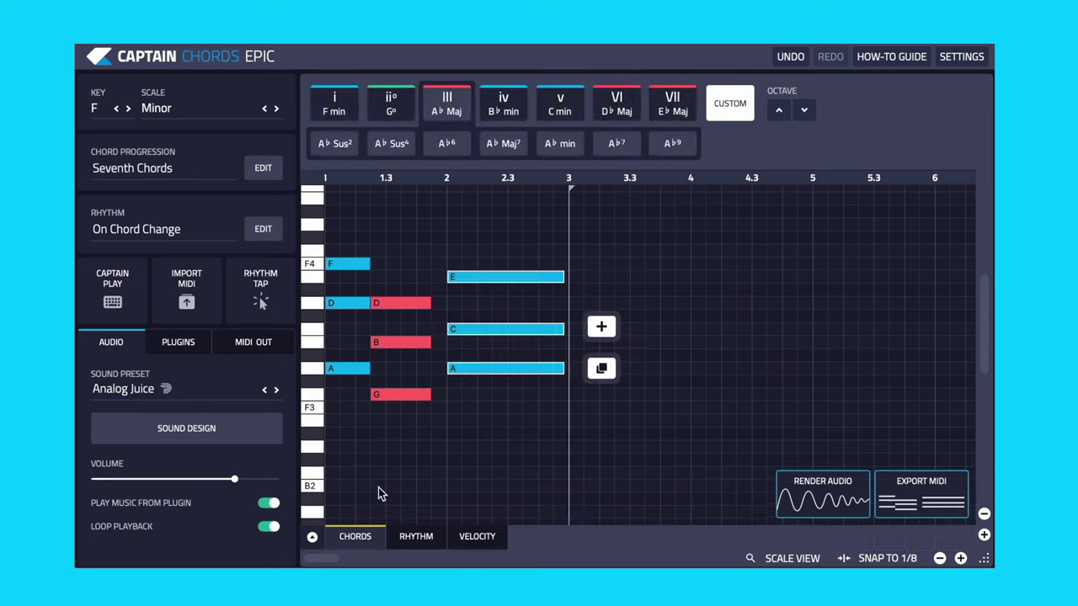
pyautogui.click(416, 535)
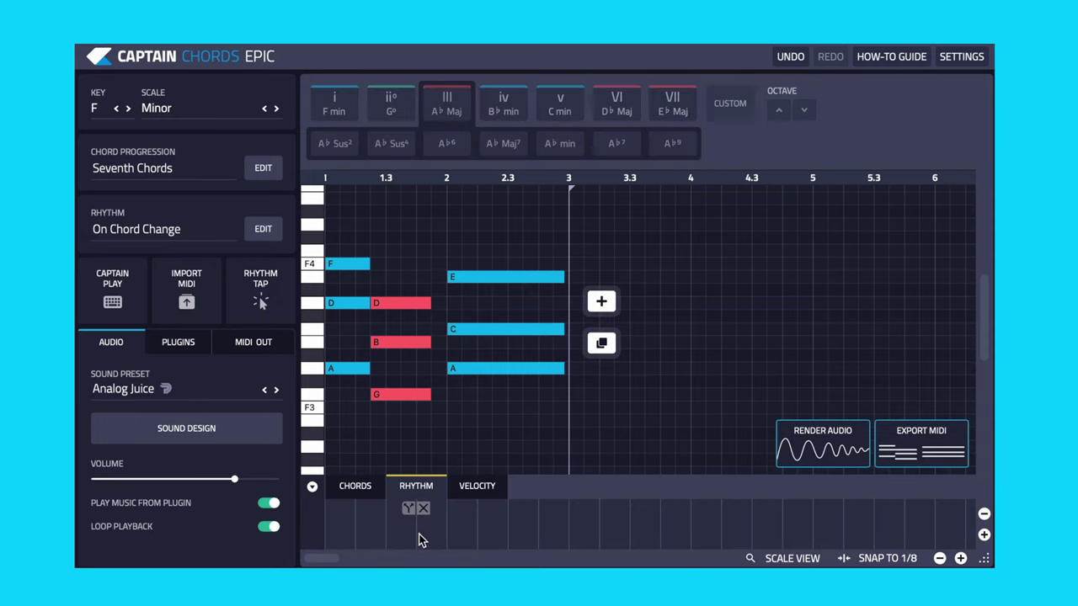
pyautogui.click(471, 491)
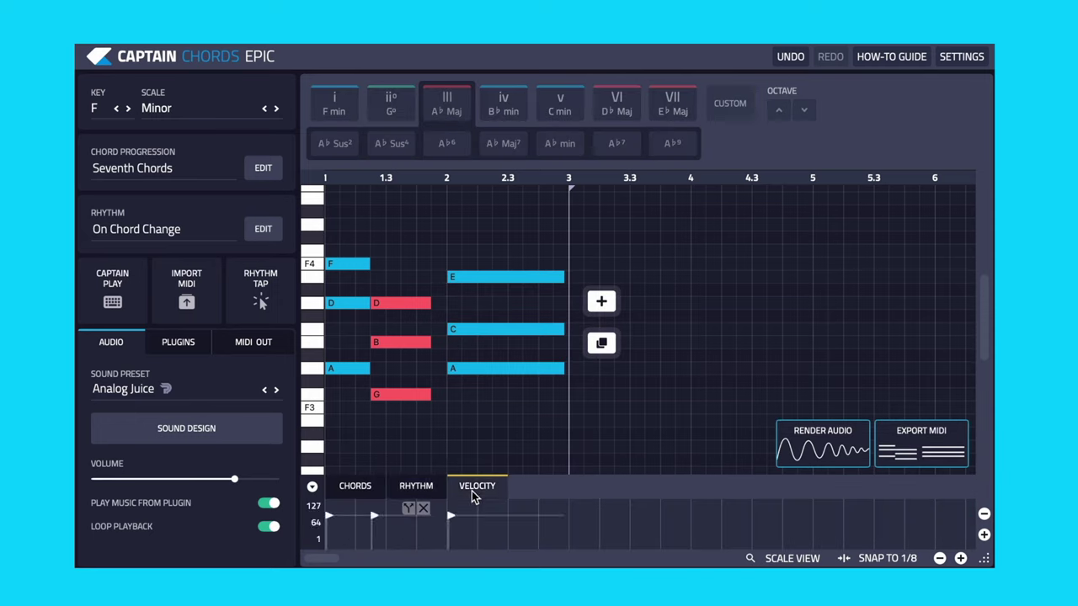
pyautogui.click(355, 488)
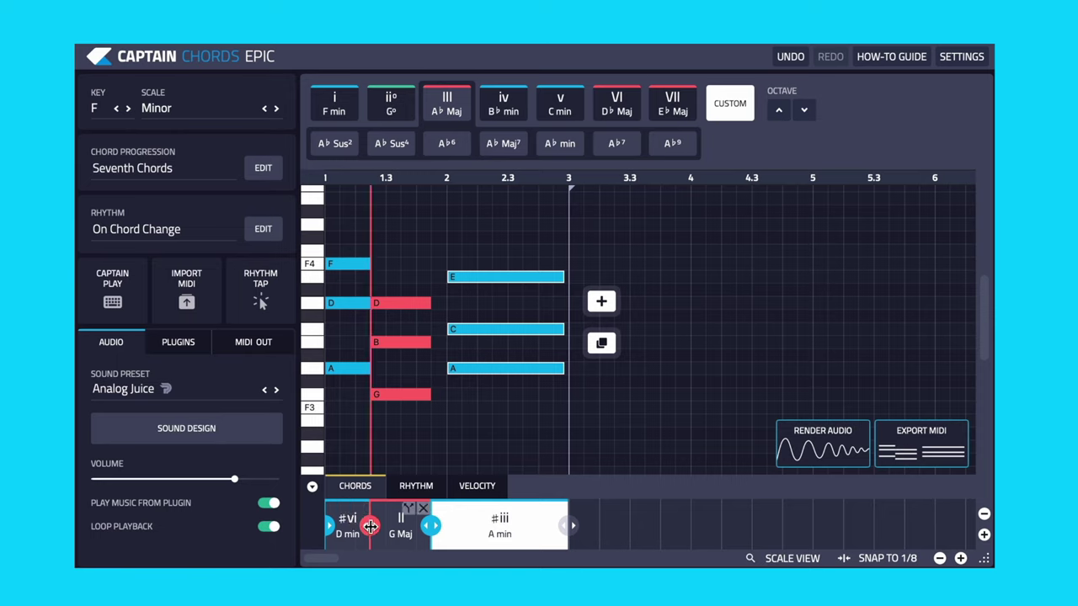
pyautogui.moveTo(370, 526); pyautogui.dragTo(386, 526)
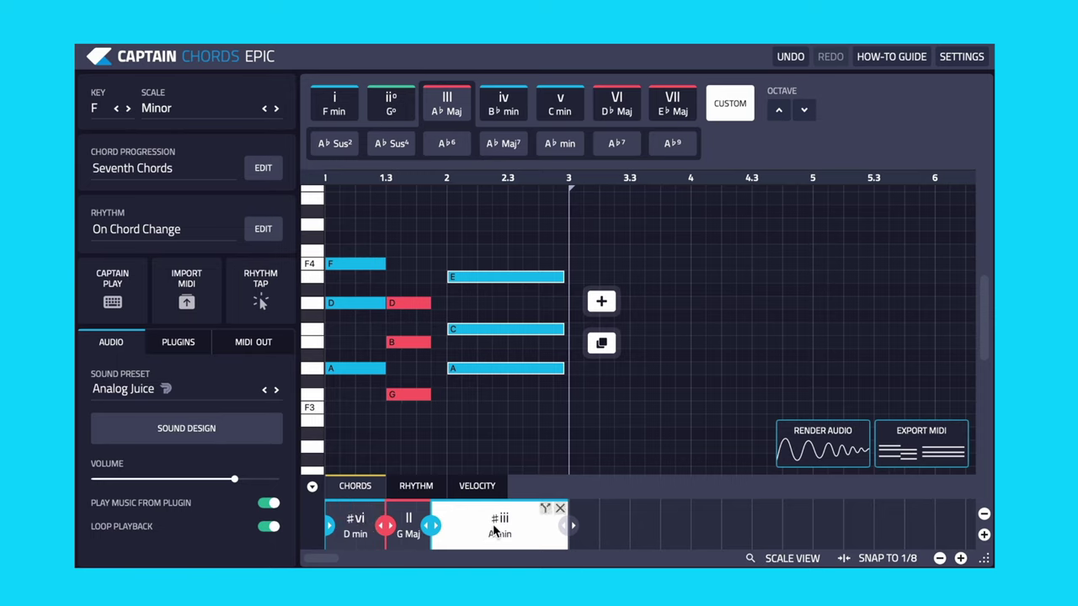
pyautogui.click(545, 509)
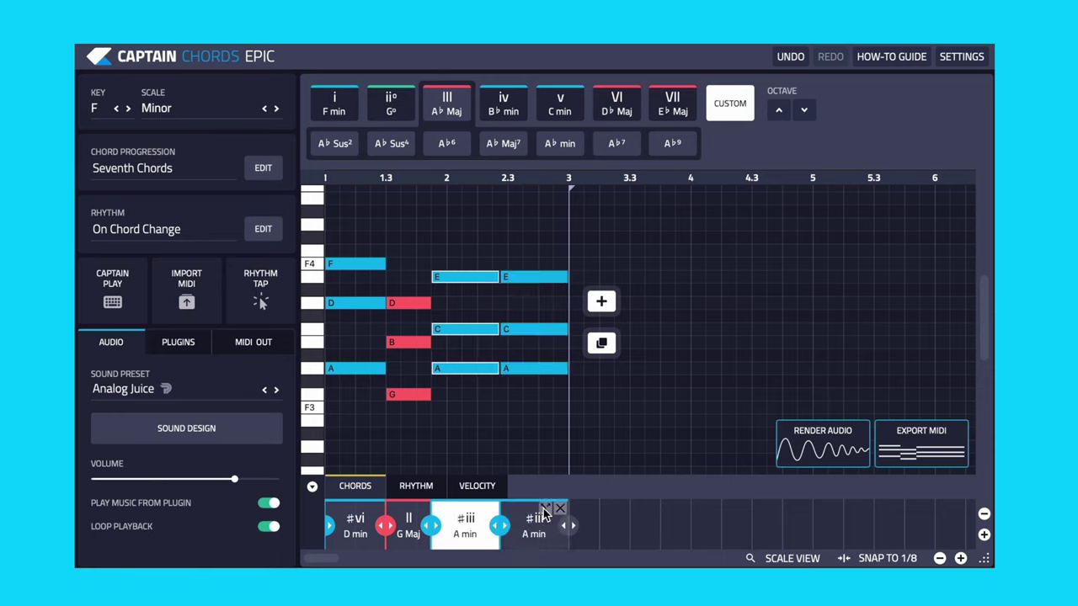
pyautogui.moveTo(499, 527); pyautogui.dragTo(482, 527)
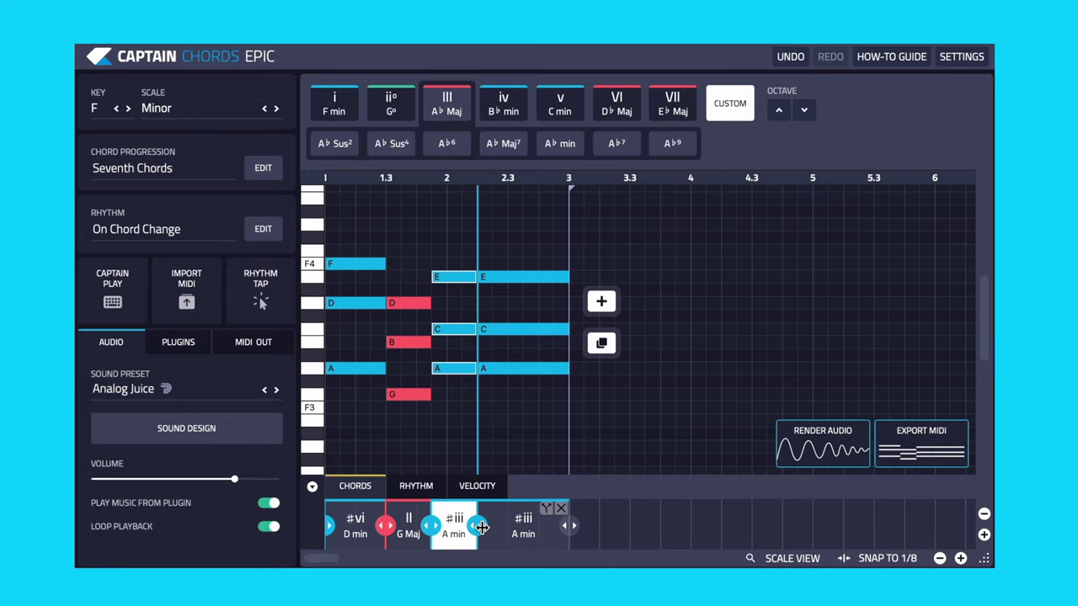
pyautogui.click(417, 488)
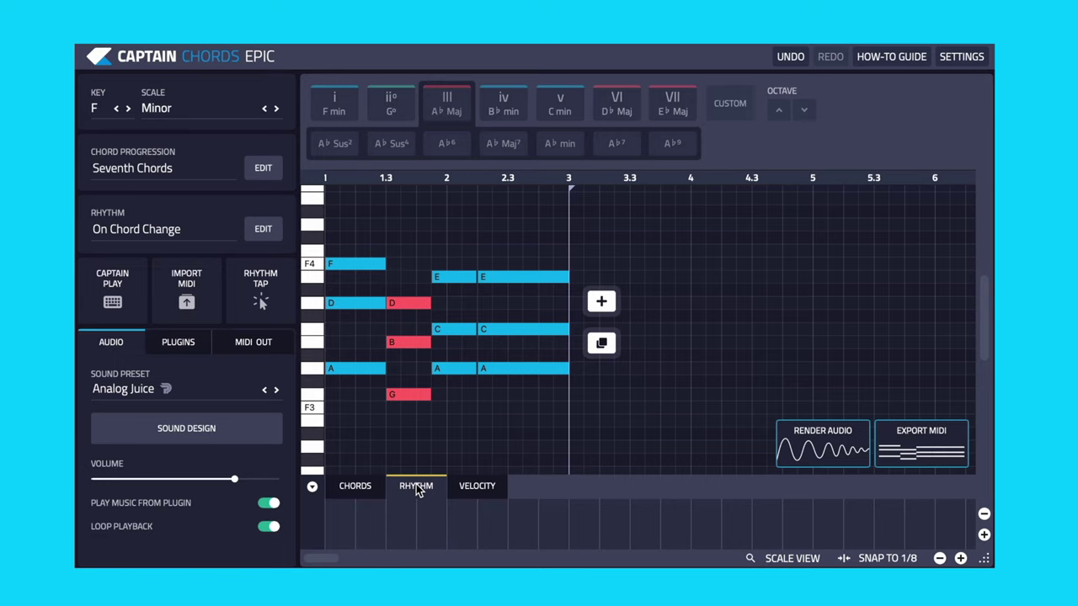
# Step: Apply the House > Deep House rhythm Mellow 11 to the chords
pyautogui.click(265, 231)
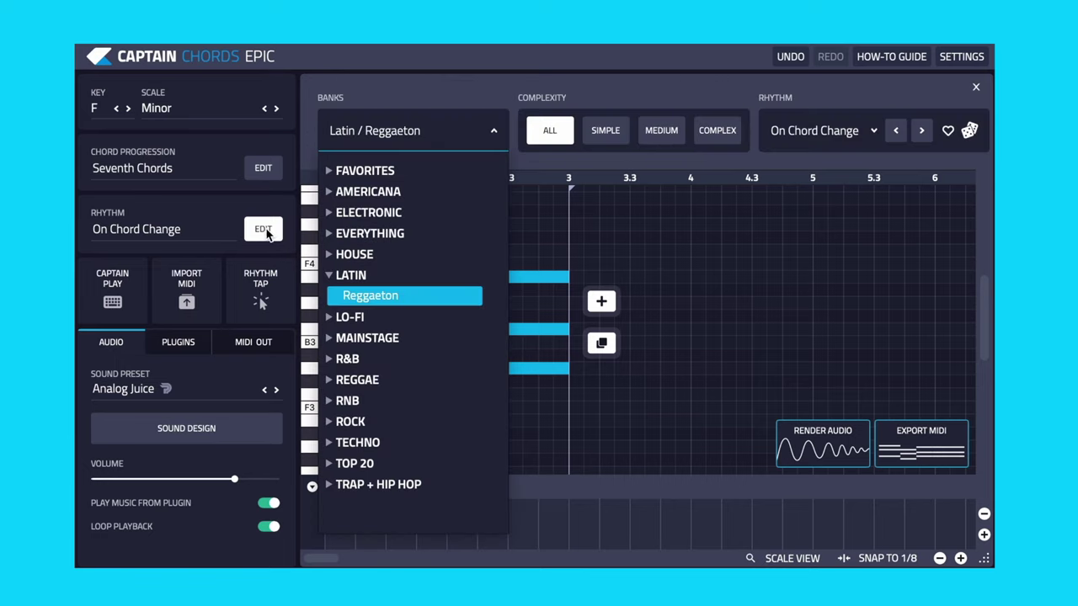
pyautogui.click(378, 252)
pyautogui.click(371, 296)
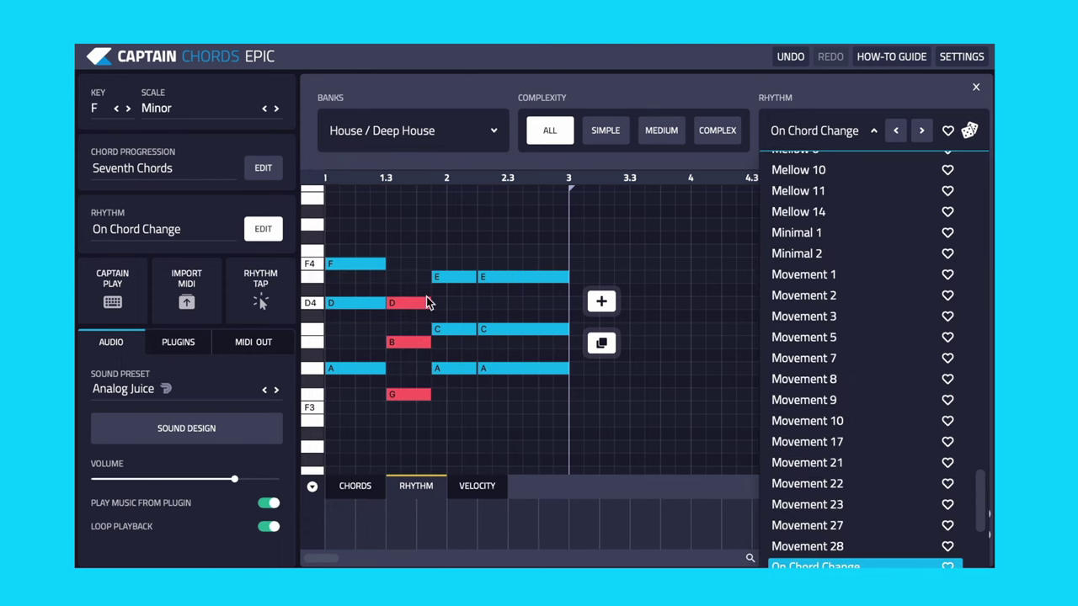
pyautogui.scroll(3, 814, 280)
pyautogui.click(808, 262)
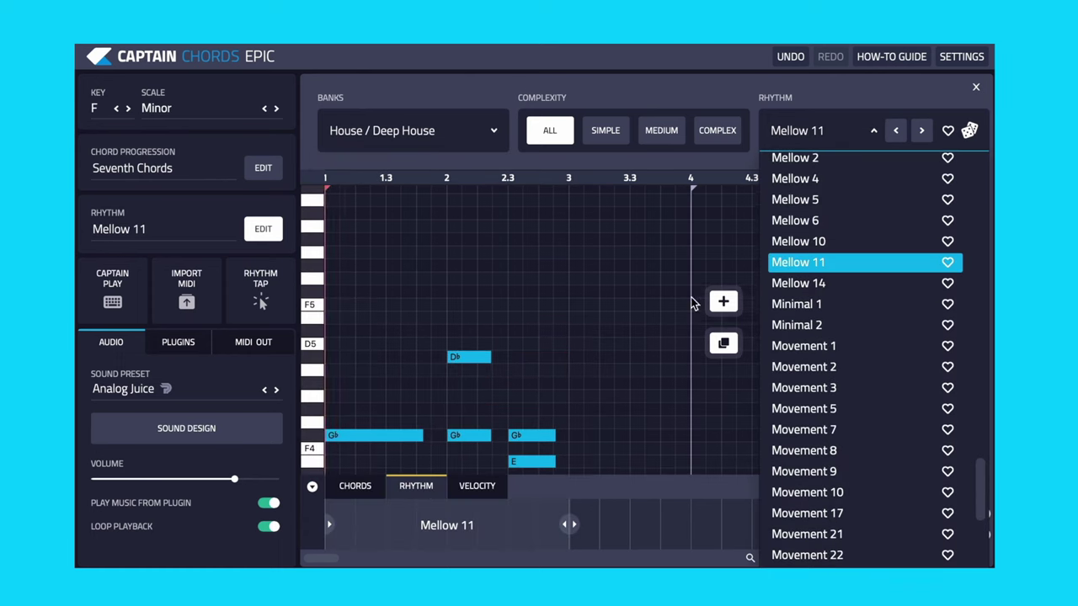
pyautogui.scroll(-4, 539, 341)
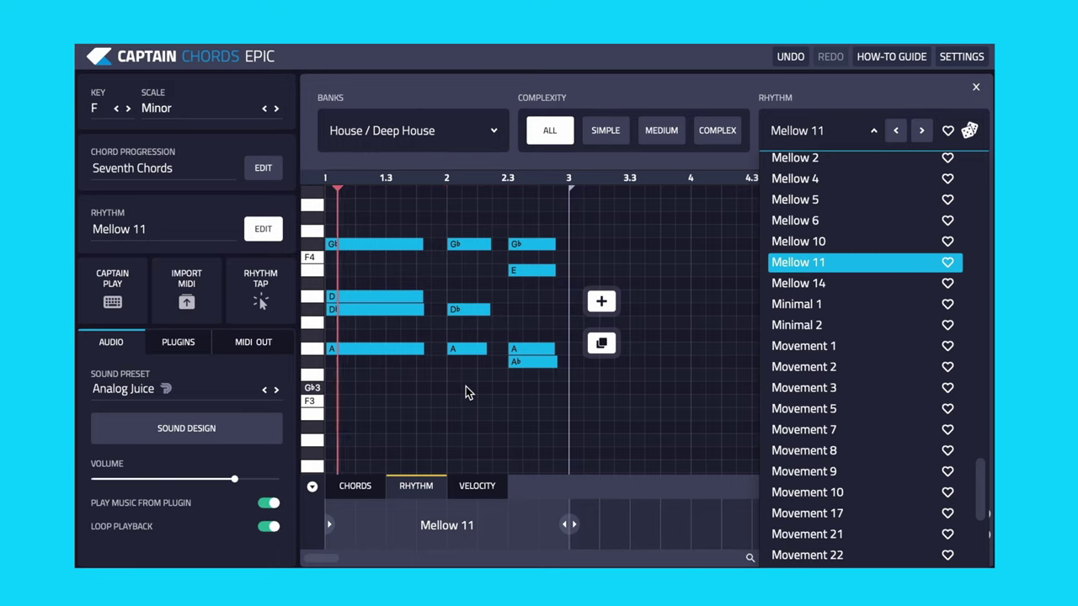
# Step: Shorten the rhythm clip to split it, and give the first part the Mellow 14 rhythm
pyautogui.press('space')
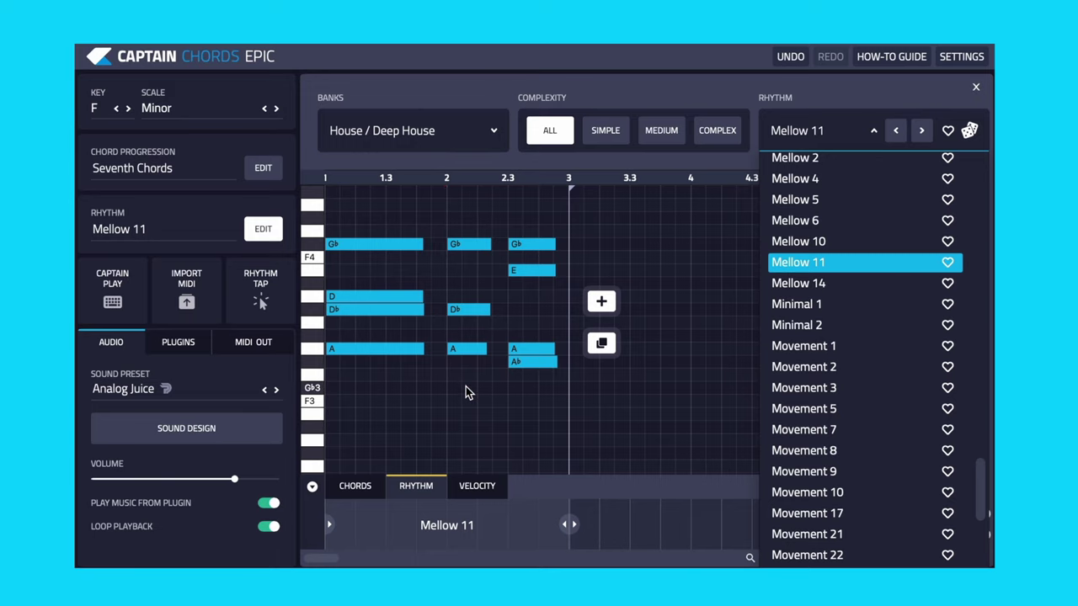
pyautogui.moveTo(563, 510); pyautogui.dragTo(431, 523)
pyautogui.click(373, 529)
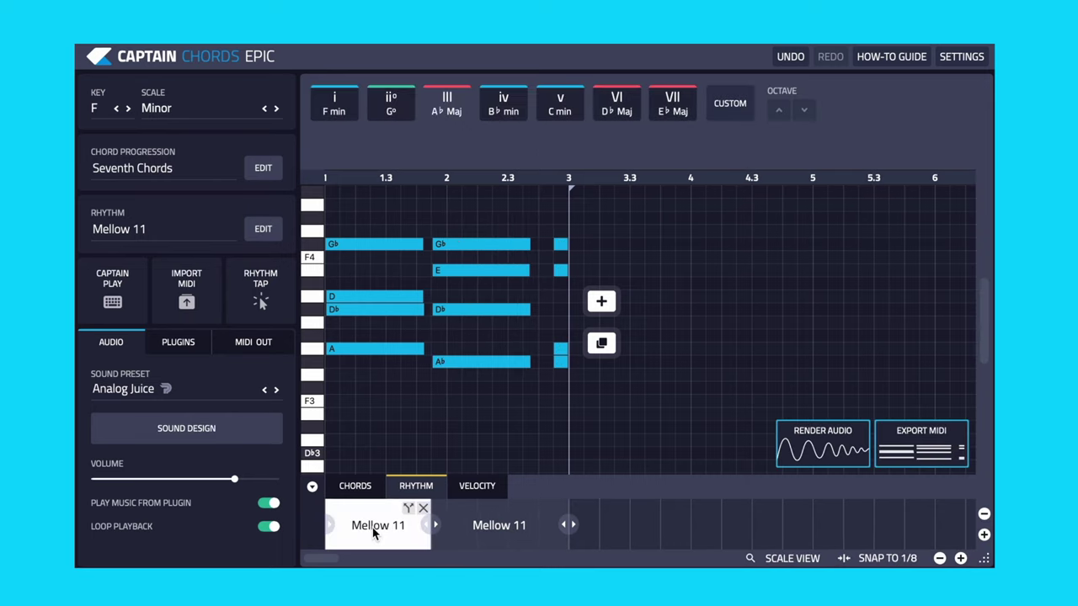
pyautogui.click(261, 230)
pyautogui.click(794, 283)
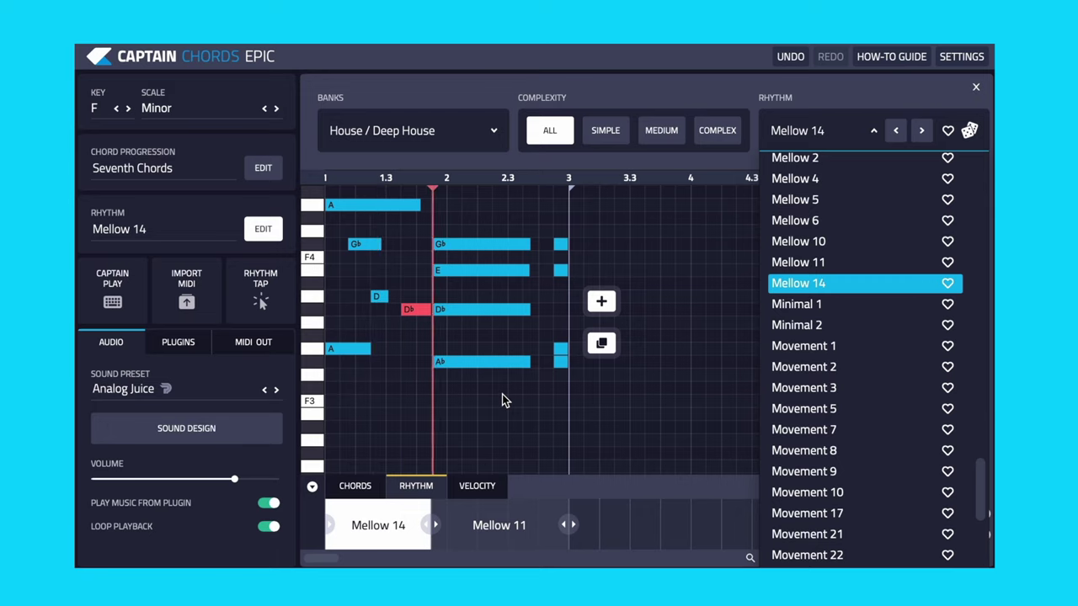
pyautogui.press('space')
pyautogui.click(556, 352)
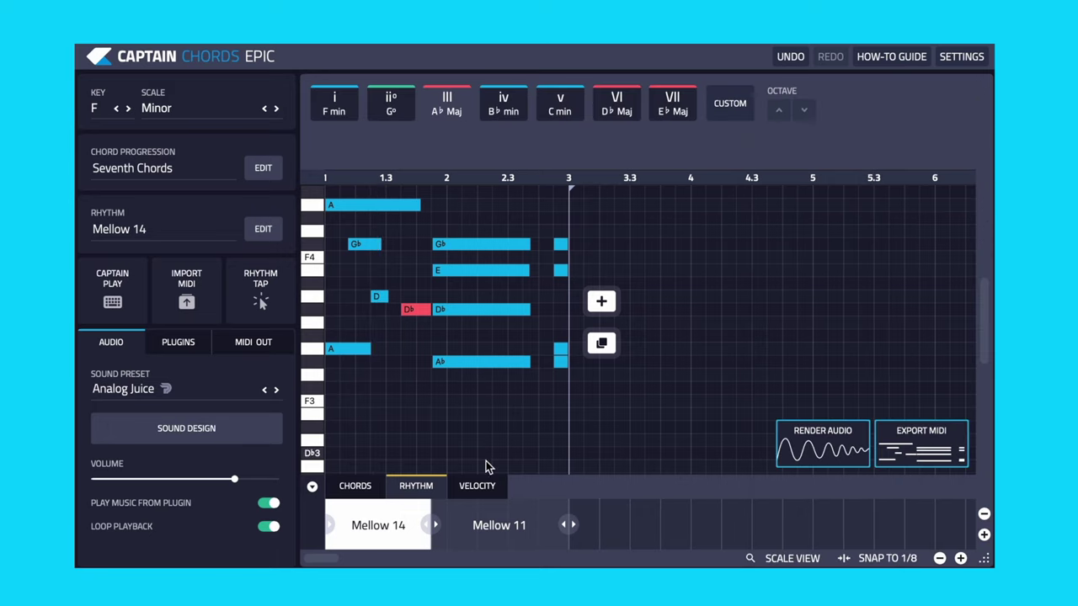
pyautogui.click(485, 490)
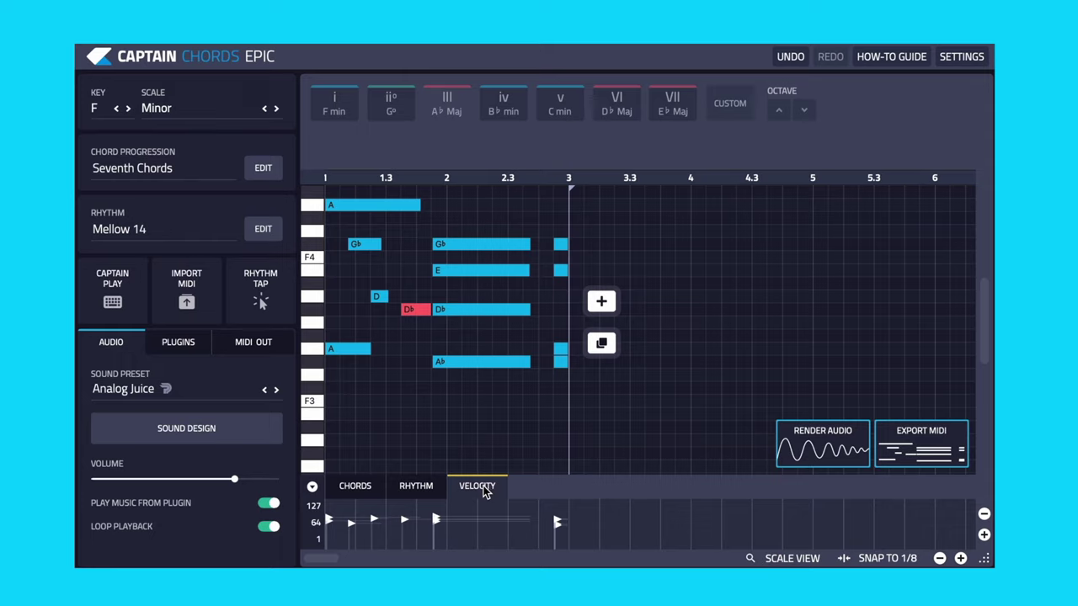
# Step: Raise the velocity of one early chord note and preview the progression
pyautogui.click(405, 528)
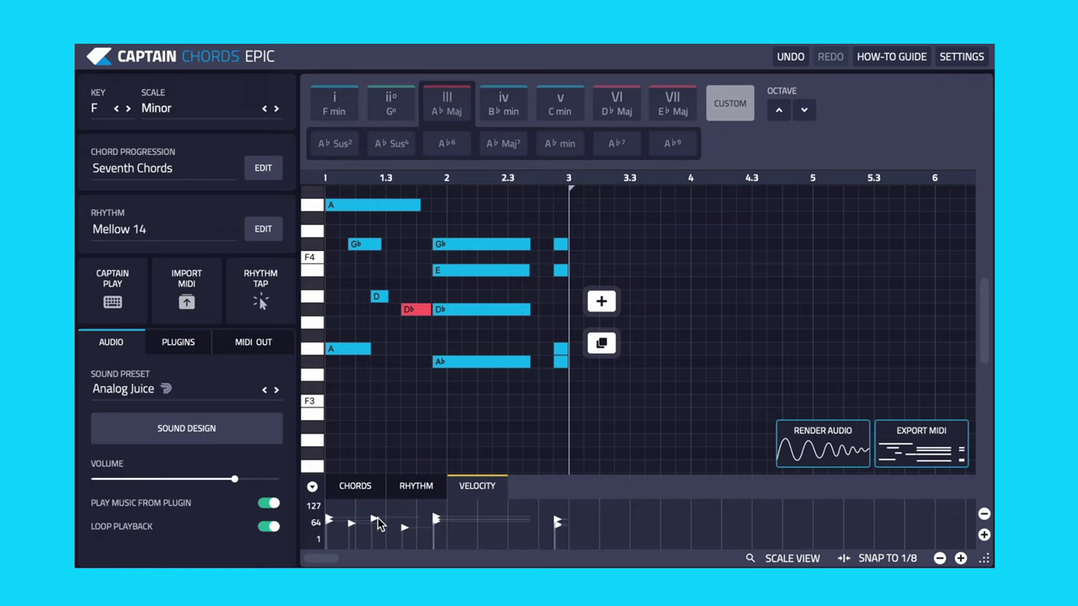
pyautogui.moveTo(378, 524)
pyautogui.mouseDown()
pyautogui.moveTo(376, 516)
pyautogui.moveTo(406, 513)
pyautogui.mouseUp()
pyautogui.press('space')
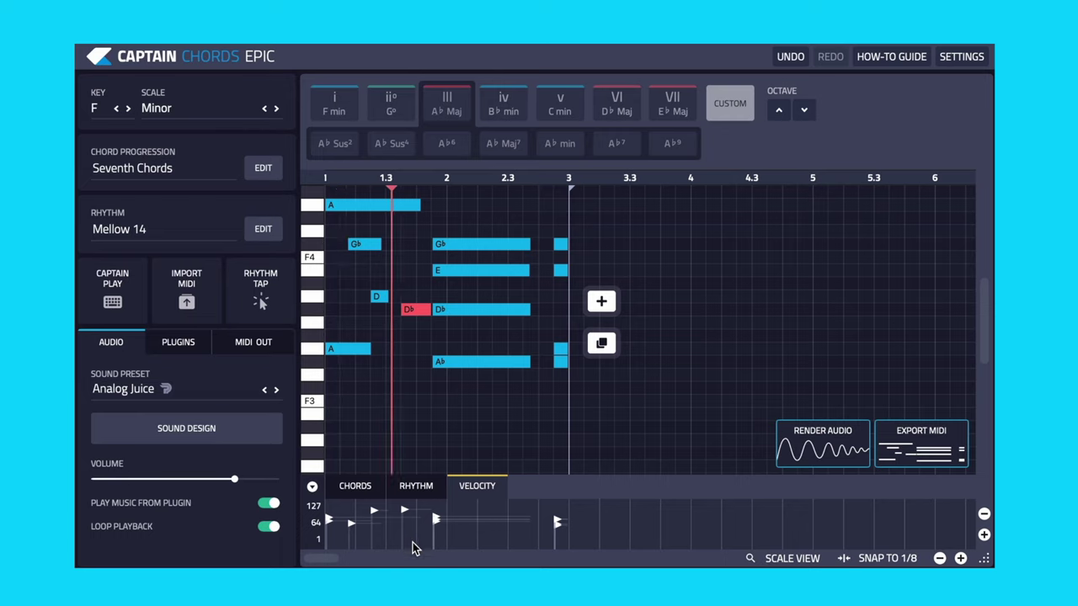
pyautogui.press('space')
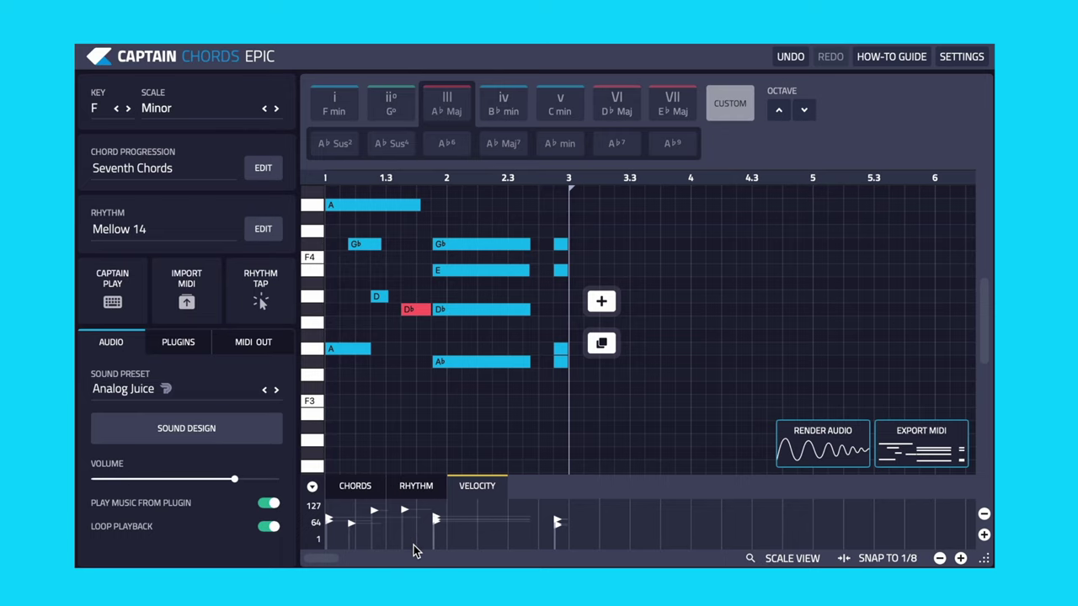
# Step: Lengthen the D♭ note at beat 2 and move the short A♭ note up to B♭3
pyautogui.moveTo(529, 309); pyautogui.dragTo(552, 309)
pyautogui.click(561, 358)
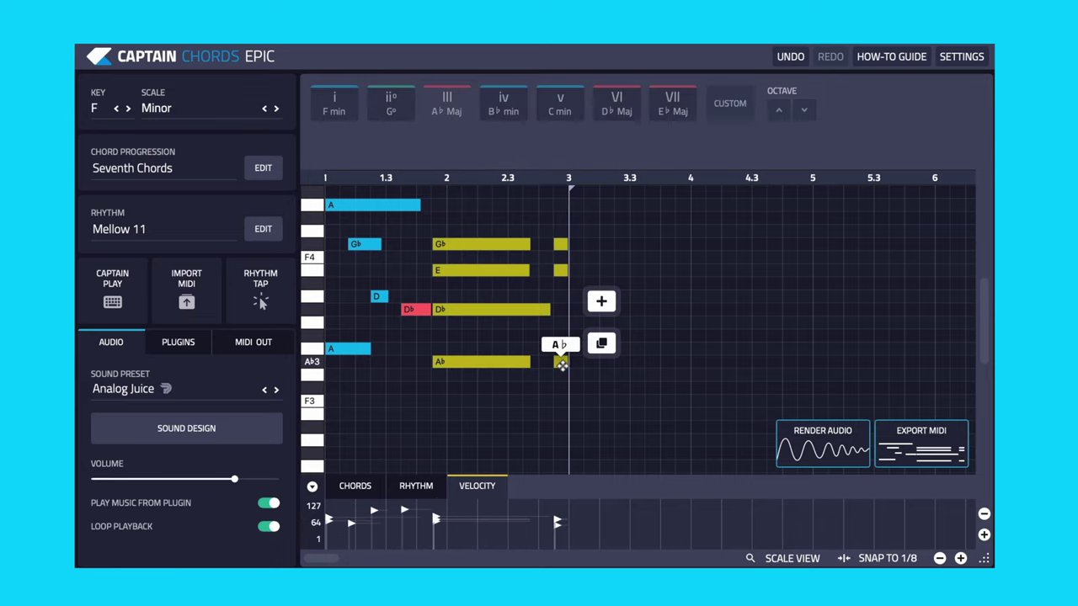
pyautogui.moveTo(561, 358); pyautogui.dragTo(561, 347)
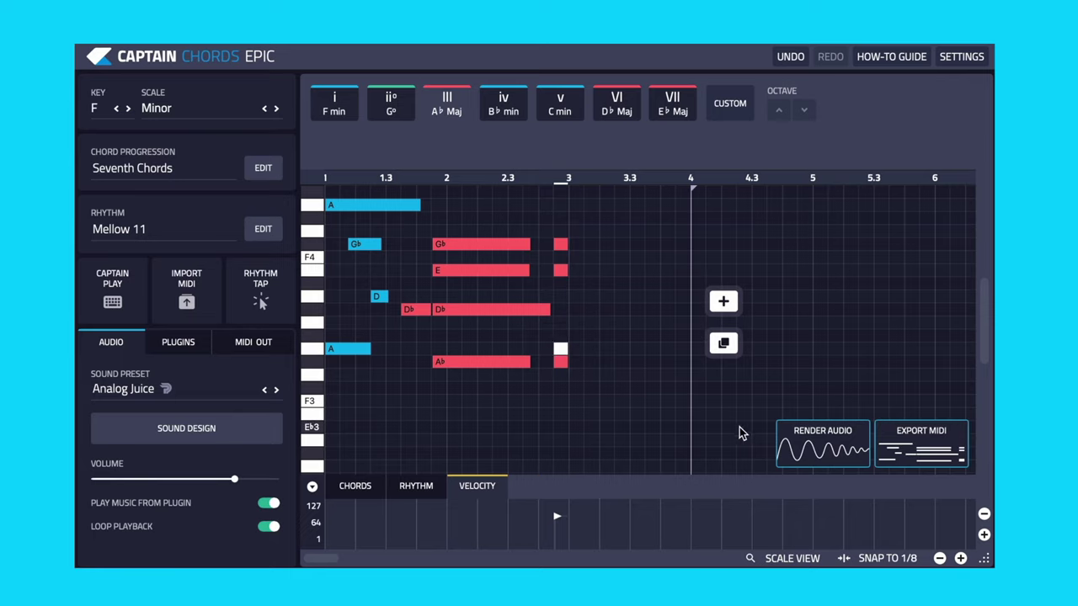
# Step: Render the progression to audio, drop it onto a Logic track, and stop the plugin's own playback
pyautogui.click(821, 450)
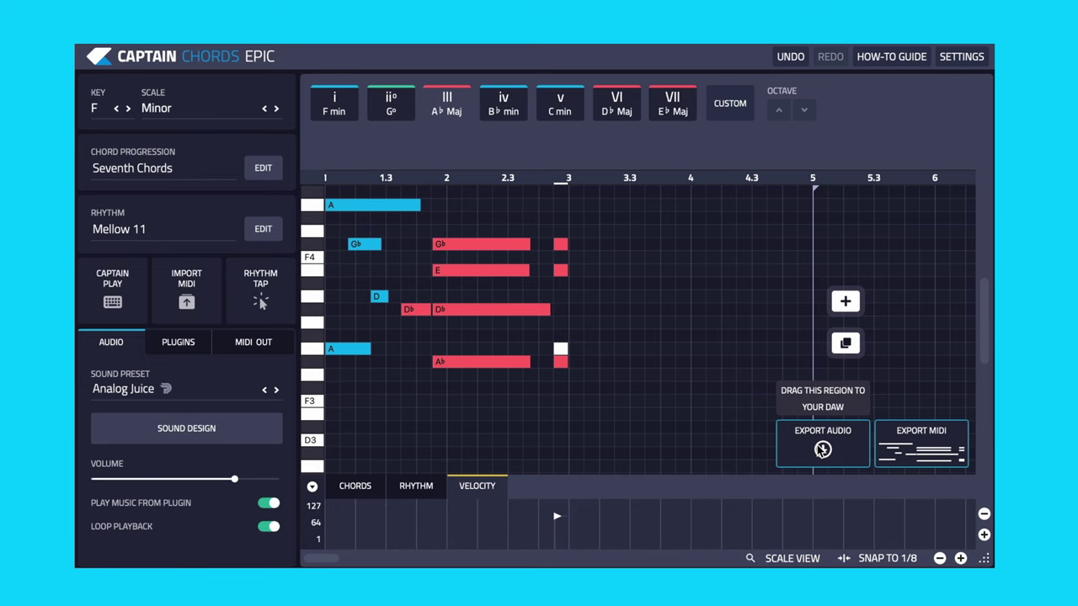
pyautogui.moveTo(823, 450); pyautogui.dragTo(455, 250)
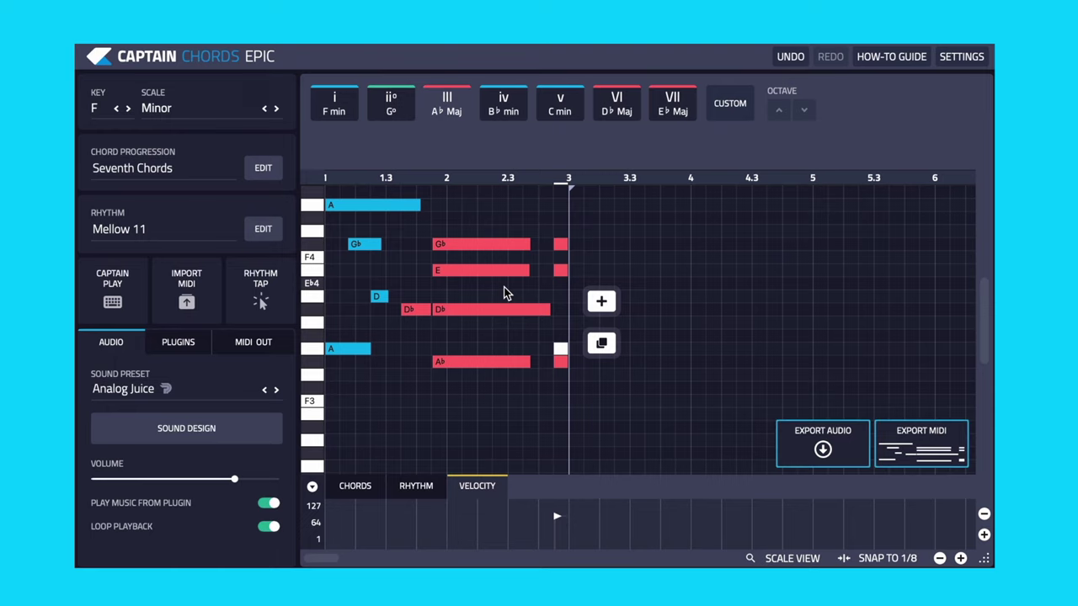
pyautogui.click(268, 505)
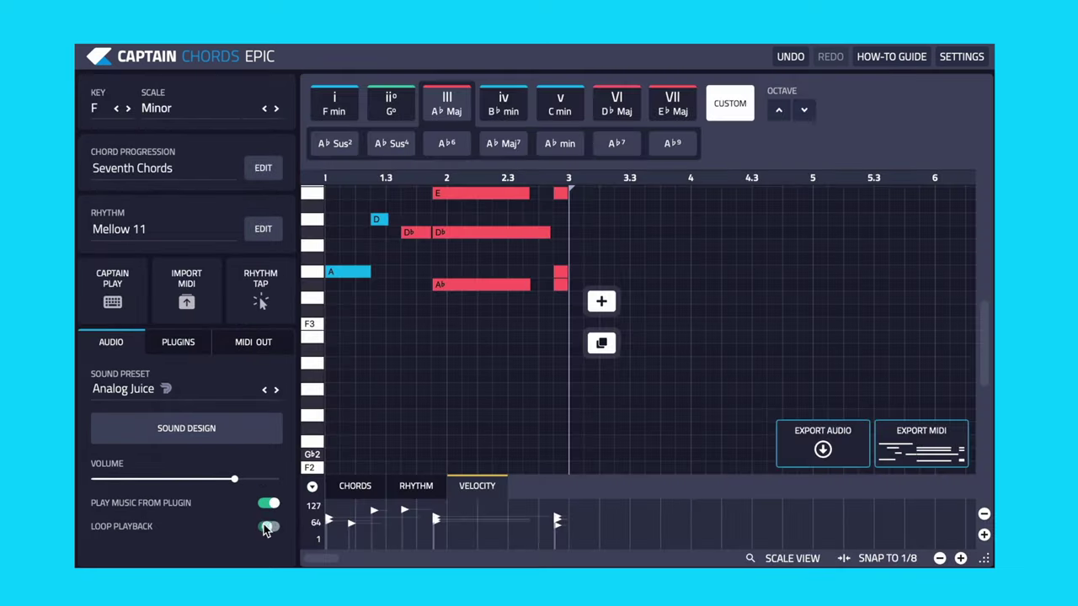
# Step: Toggle Loop Playback off, then back on
pyautogui.click(267, 527)
pyautogui.click(268, 527)
pyautogui.click(268, 527)
pyautogui.click(268, 527)
pyautogui.click(267, 527)
pyautogui.click(266, 527)
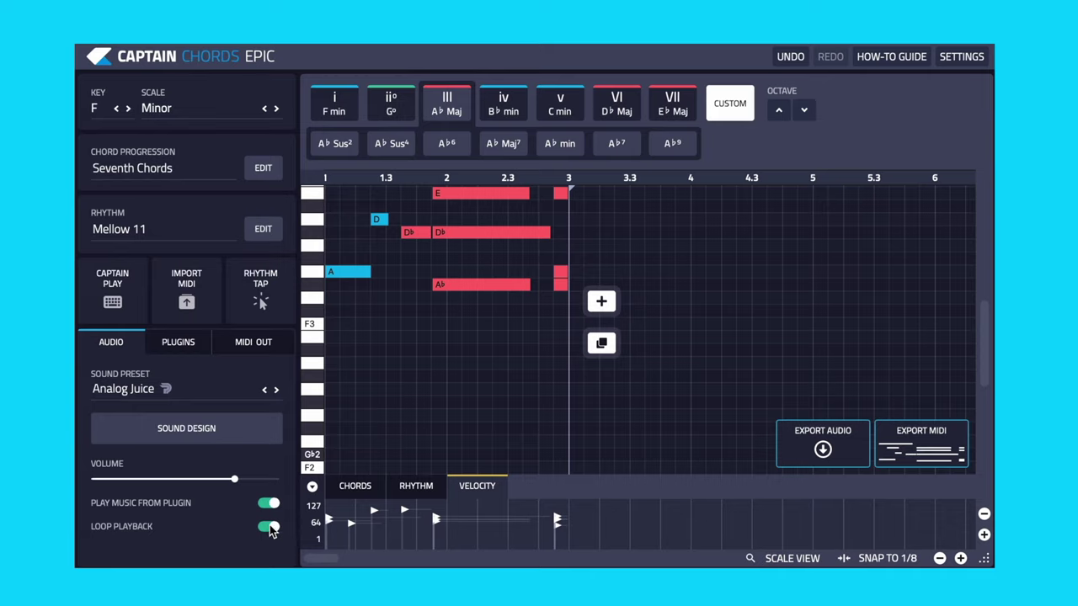
# Step: Try the fit and folded piano roll views, then return to Normal View
pyautogui.click(797, 560)
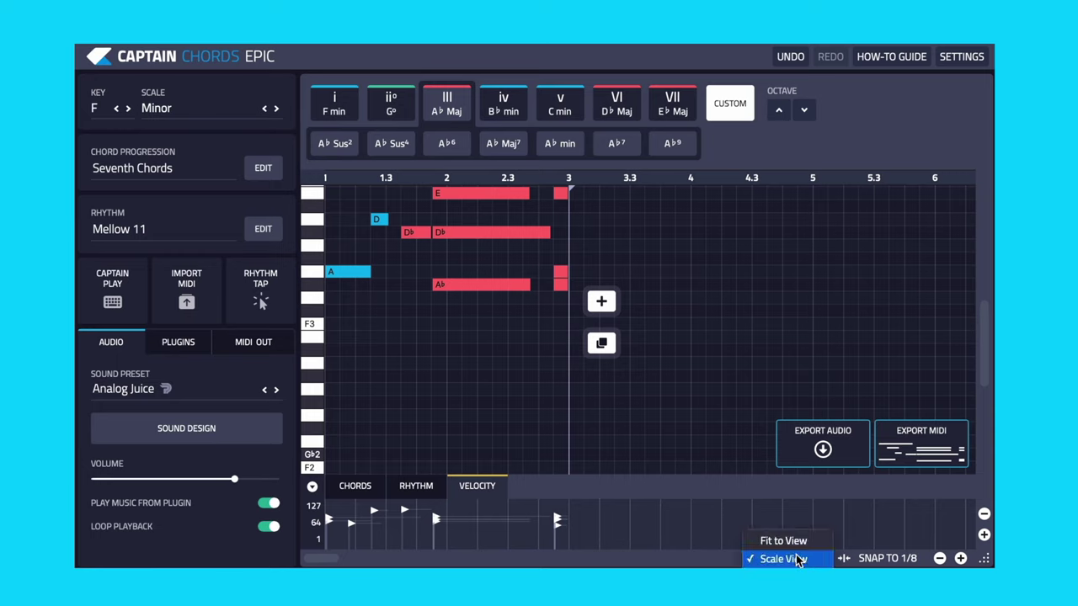
pyautogui.click(794, 543)
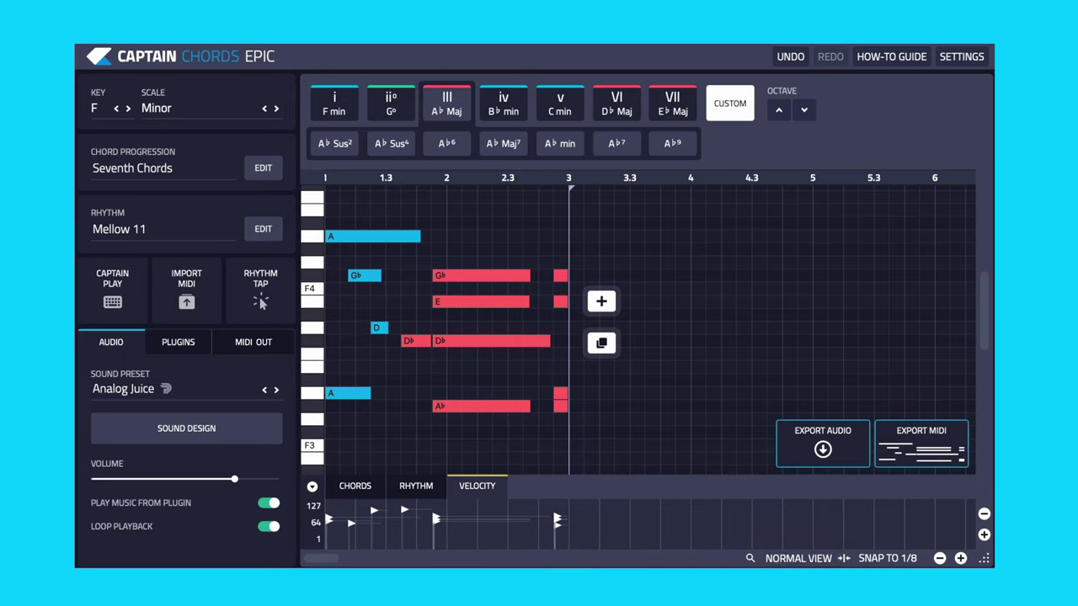
pyautogui.click(801, 561)
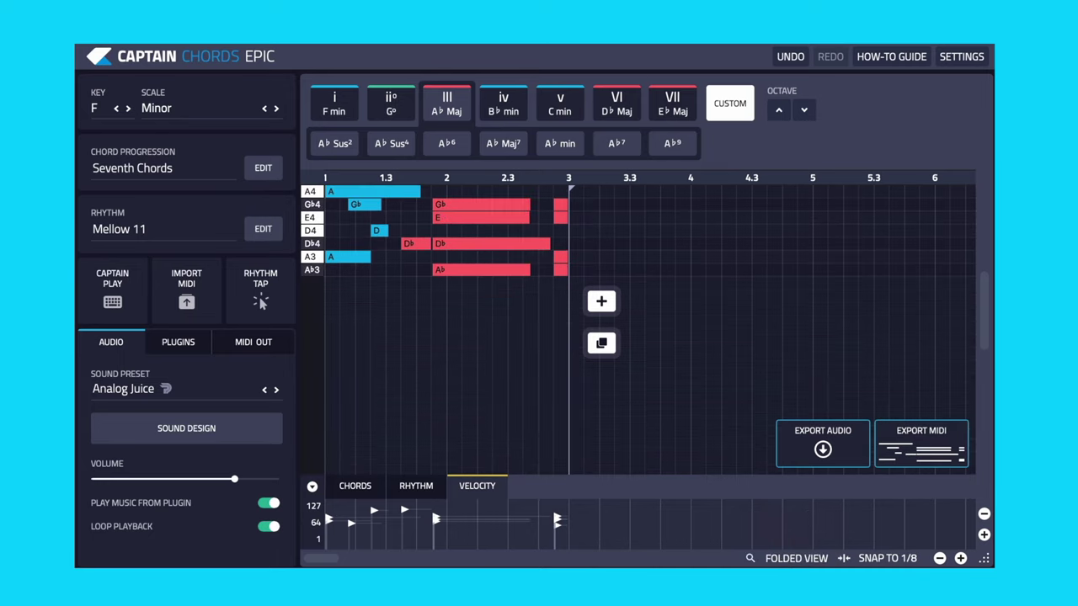
pyautogui.click(797, 558)
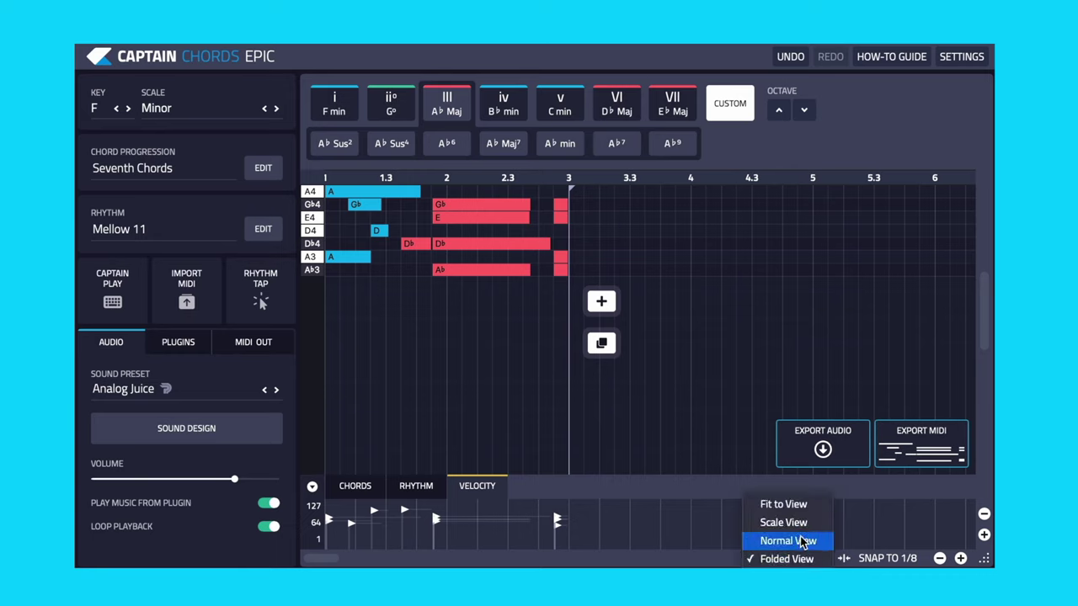
pyautogui.click(800, 541)
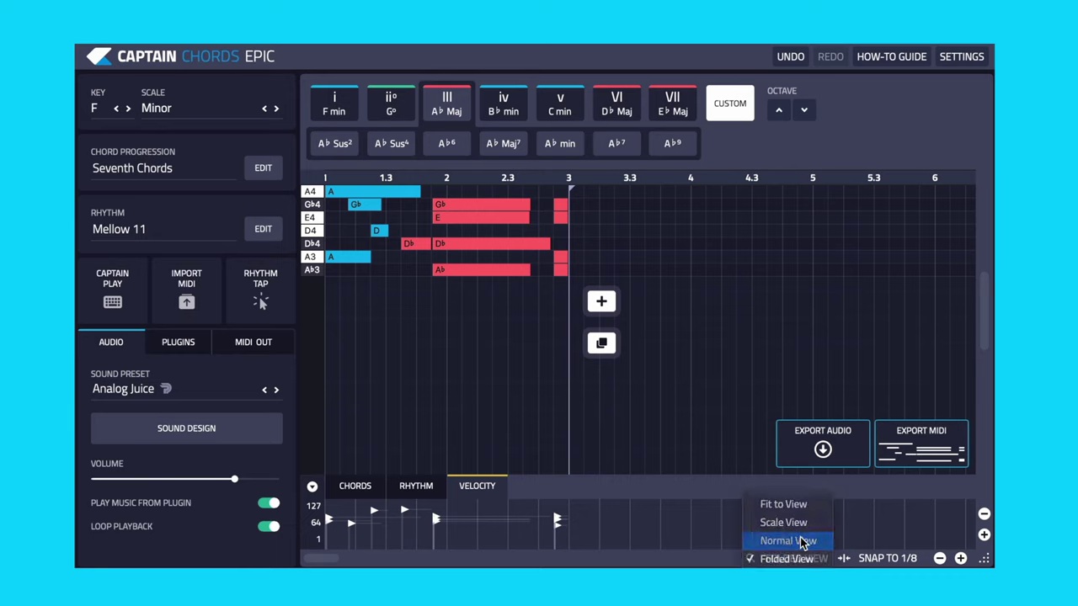
# Step: Set snap to 1/4 and move the short G♭ note later to about beat 3.8
pyautogui.click(872, 559)
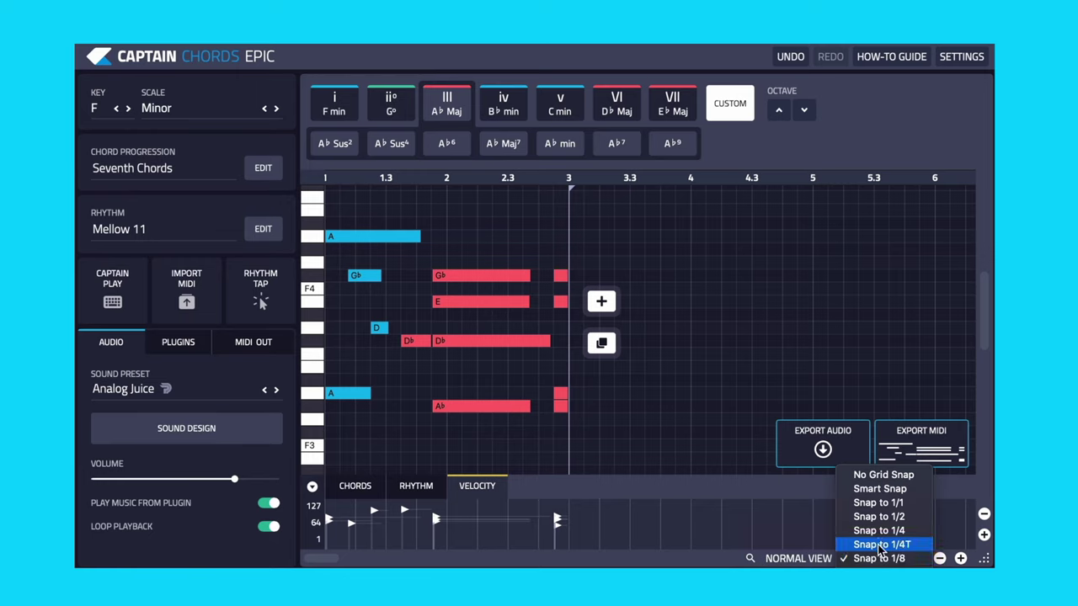
pyautogui.click(877, 531)
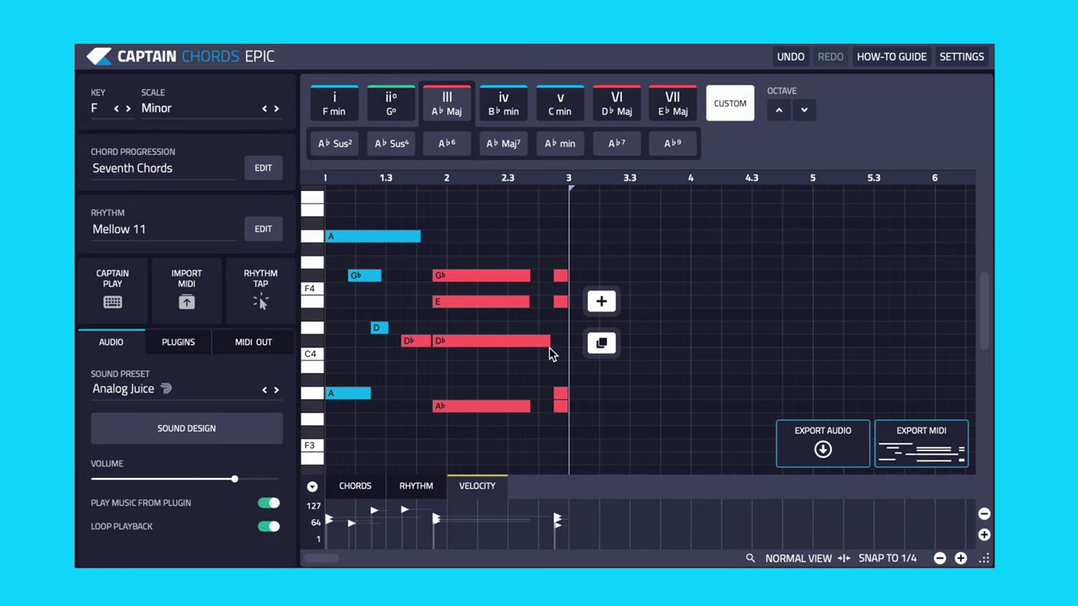
pyautogui.click(560, 276)
pyautogui.moveTo(575, 280); pyautogui.dragTo(667, 286)
# Step: Undo the G♭ note move and show the instrument plugin settings
pyautogui.press('space')
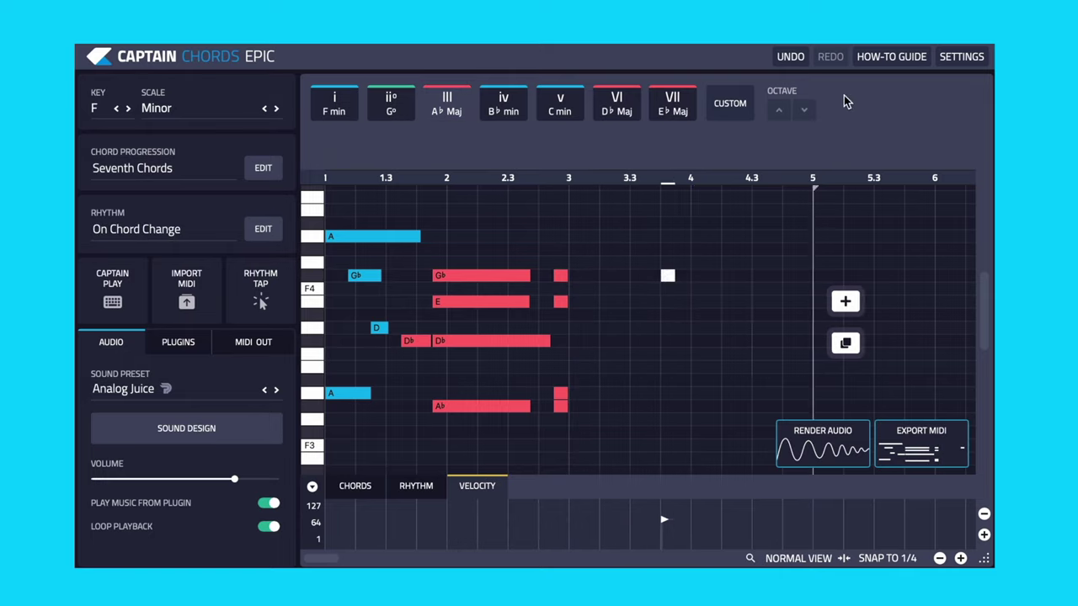
pyautogui.click(784, 56)
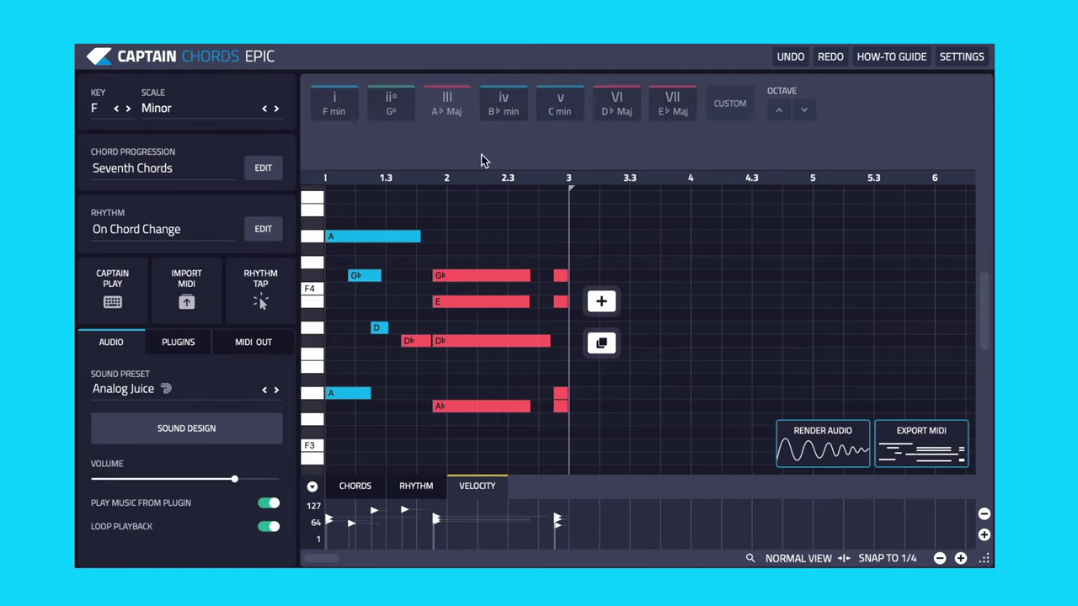
pyautogui.click(181, 341)
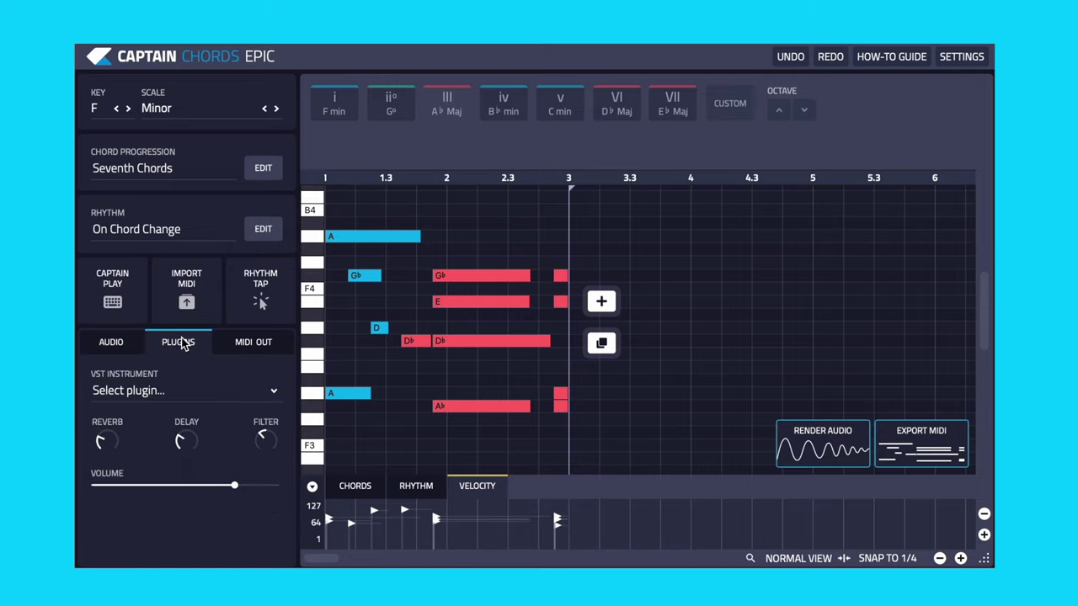
pyautogui.click(255, 349)
pyautogui.click(190, 347)
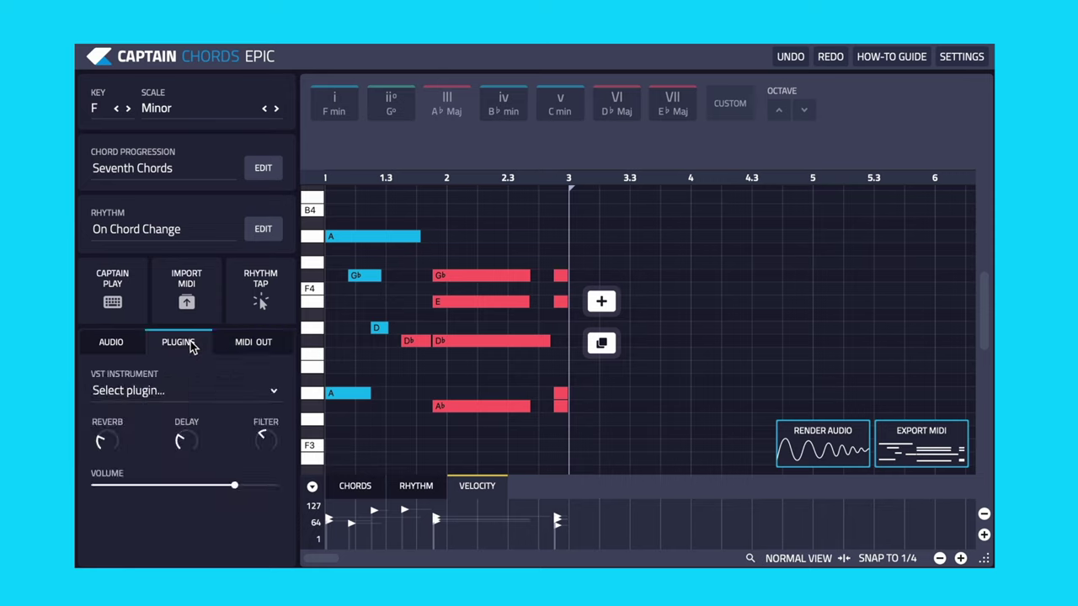
# Step: Select LuSH-101 as the instrument and load its Single Zone > Poly > Follow Him preset
pyautogui.click(153, 392)
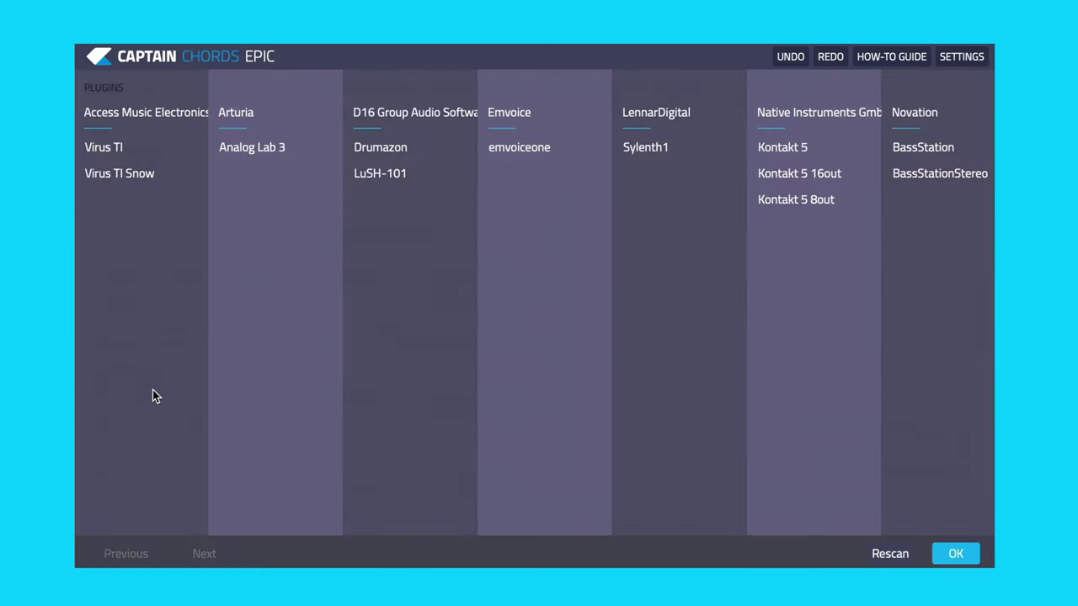
pyautogui.click(383, 175)
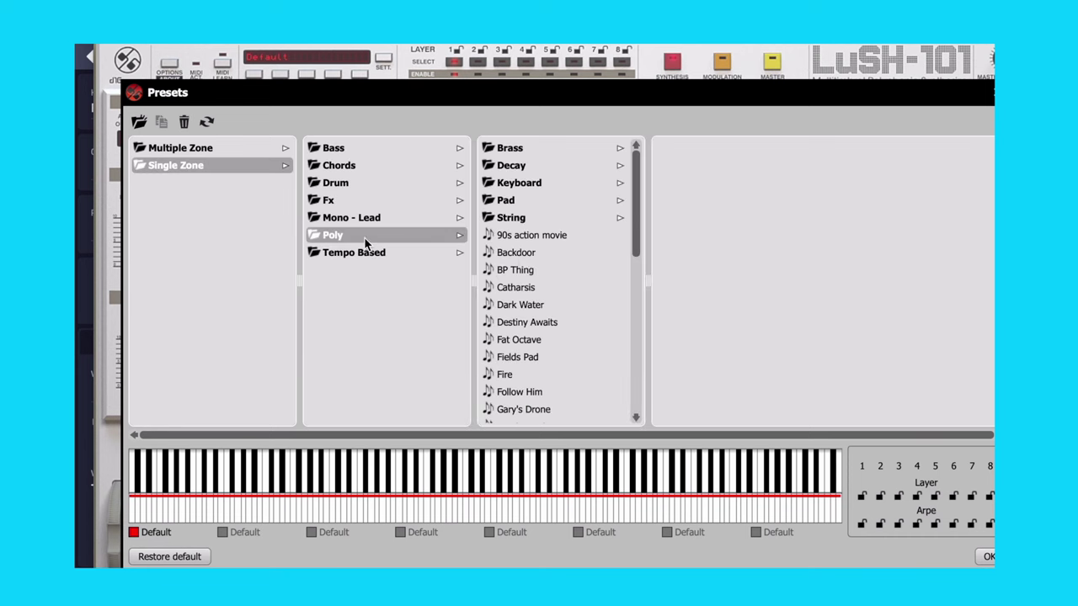
pyautogui.click(544, 390)
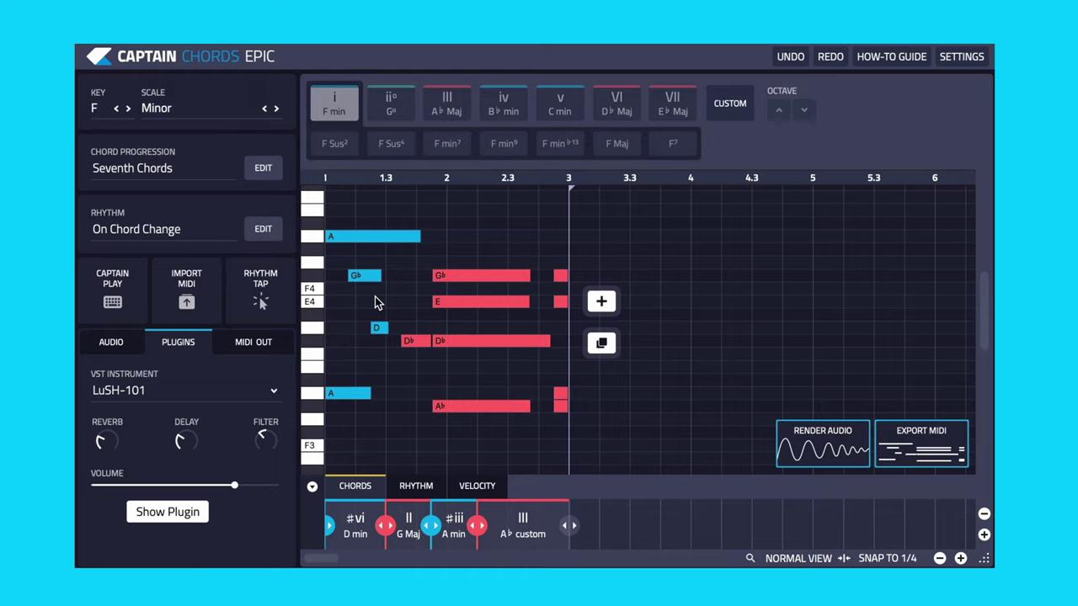
# Step: Show the MIDI OUT settings, then read and dismiss the Logic Pro output tutorial
pyautogui.click(262, 341)
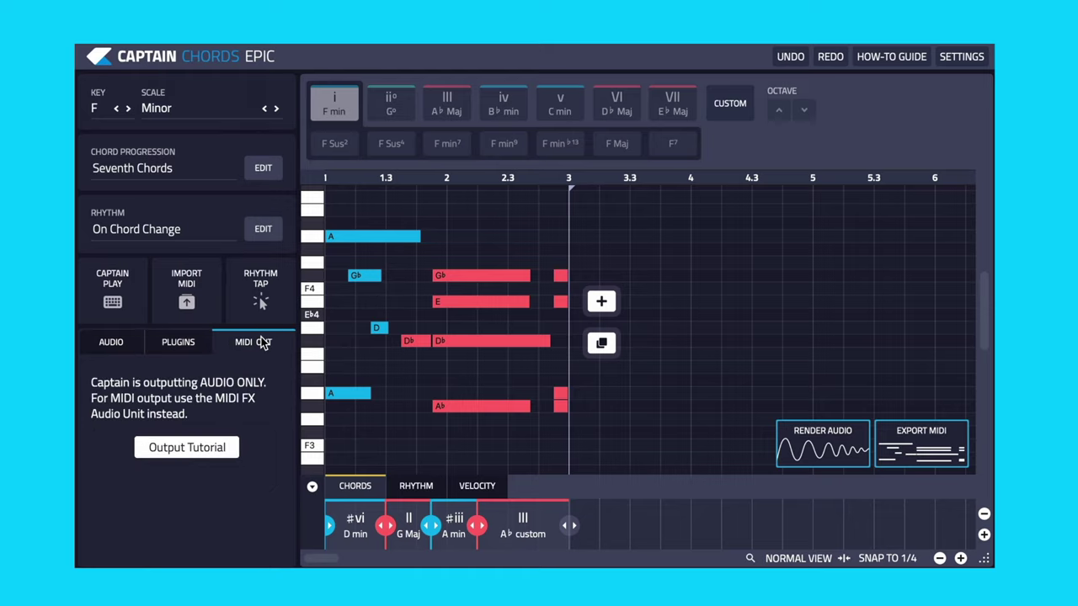
pyautogui.click(202, 451)
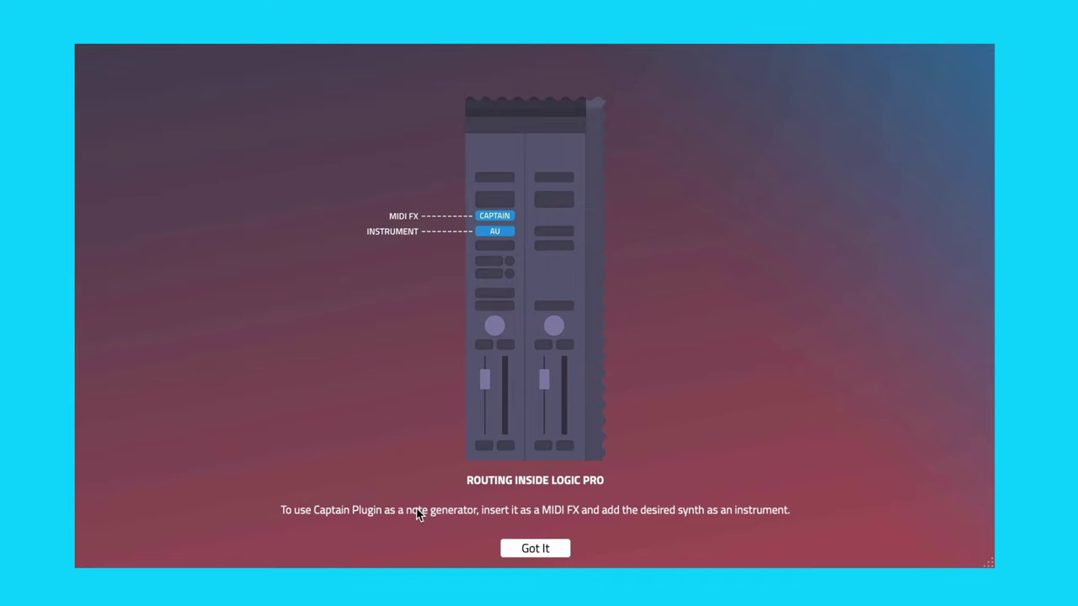
pyautogui.click(543, 547)
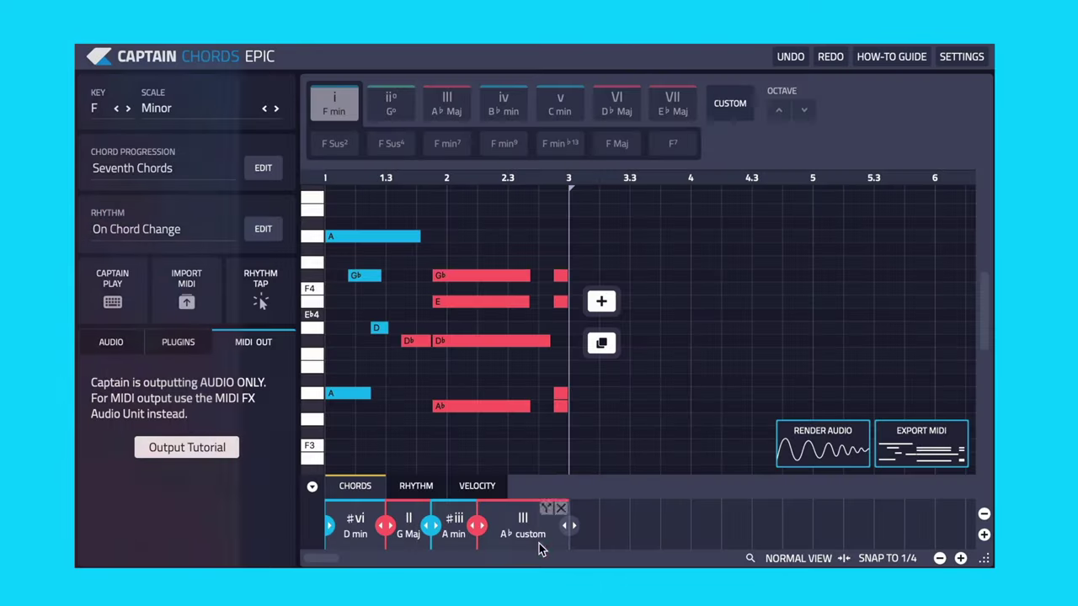
pyautogui.click(792, 57)
pyautogui.click(831, 57)
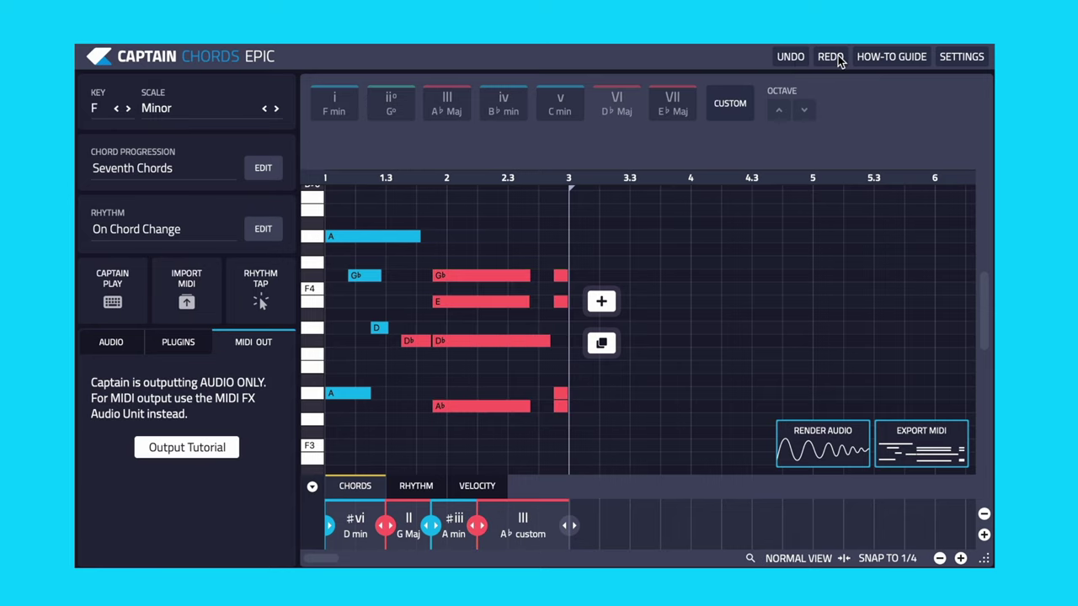
pyautogui.click(958, 56)
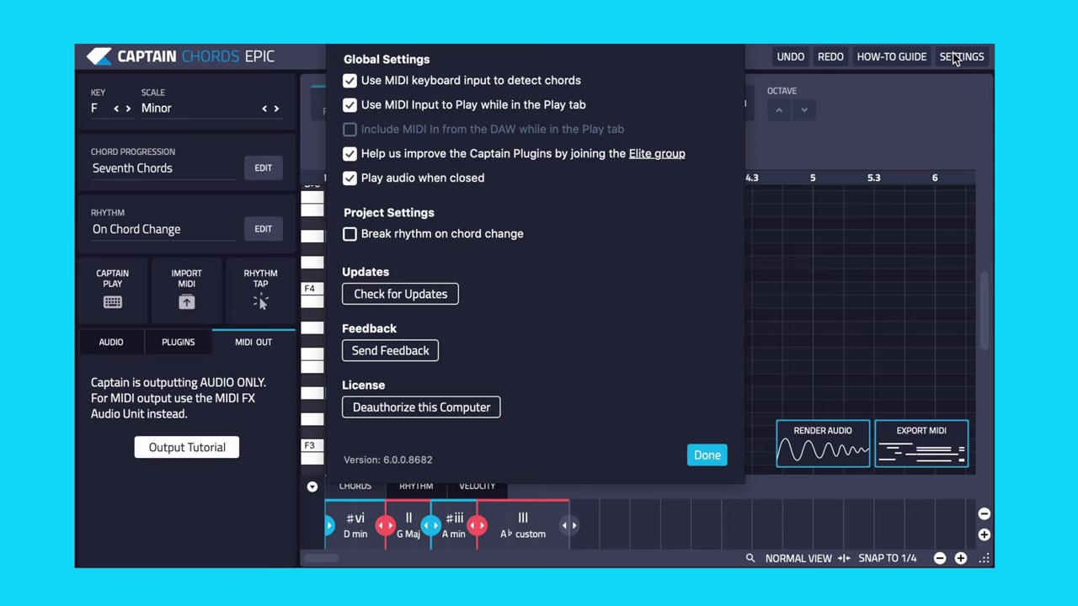
pyautogui.click(694, 456)
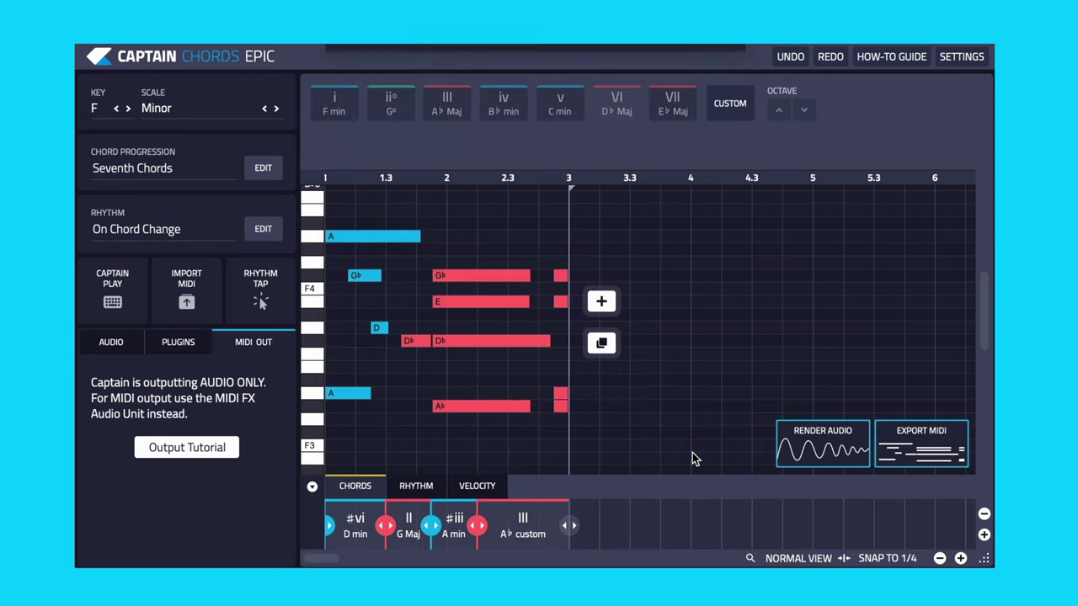
pyautogui.click(693, 452)
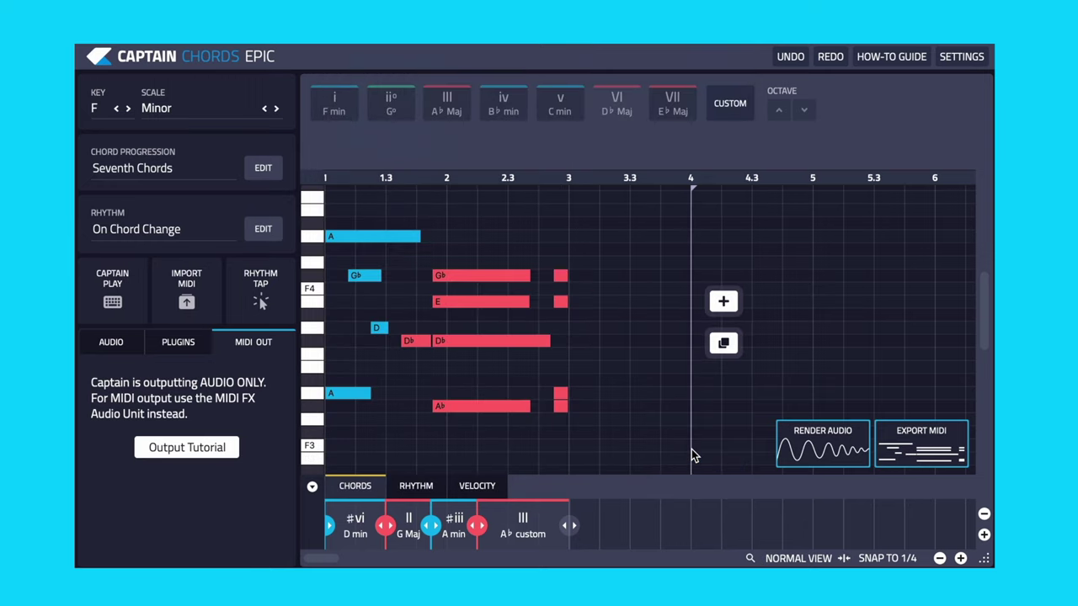